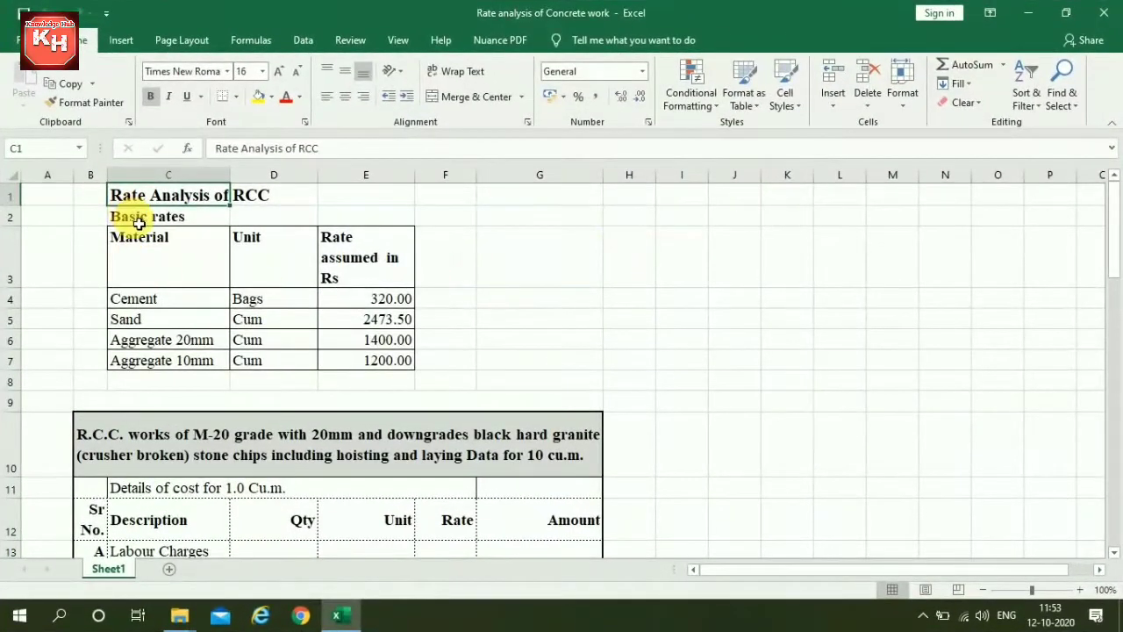
pyautogui.click(147, 221)
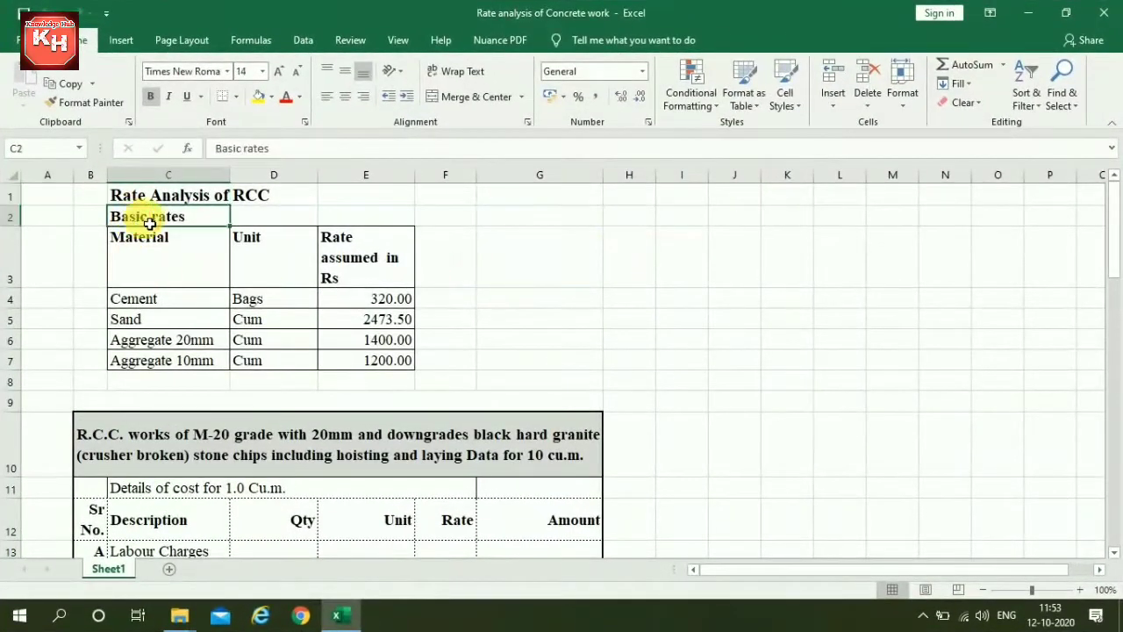
pyautogui.click(188, 261)
pyautogui.click(272, 263)
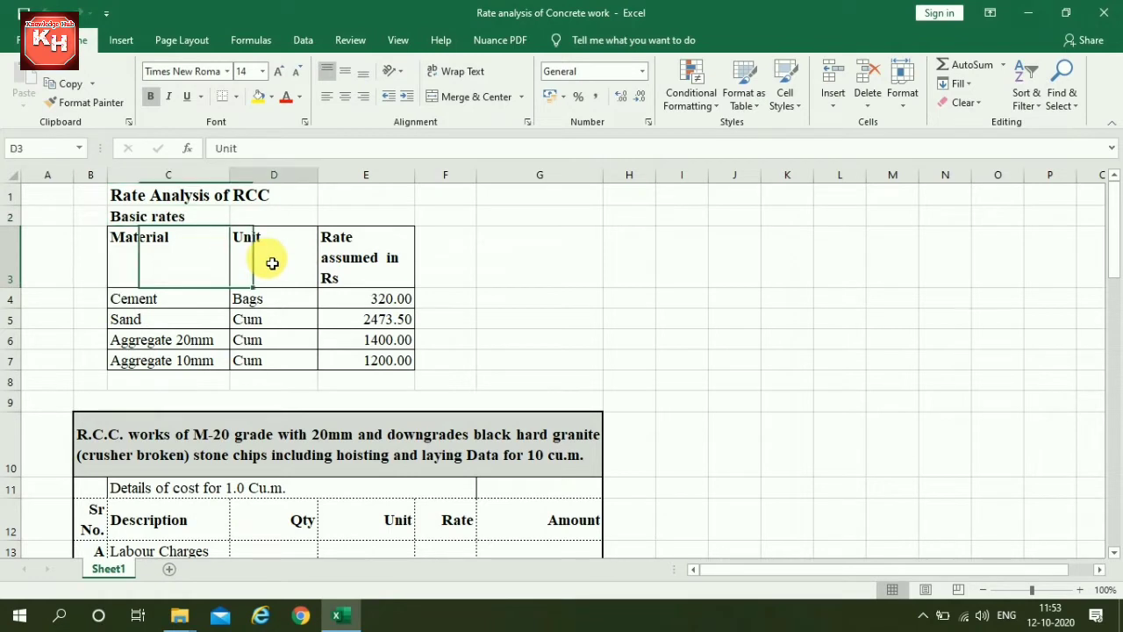
pyautogui.click(369, 256)
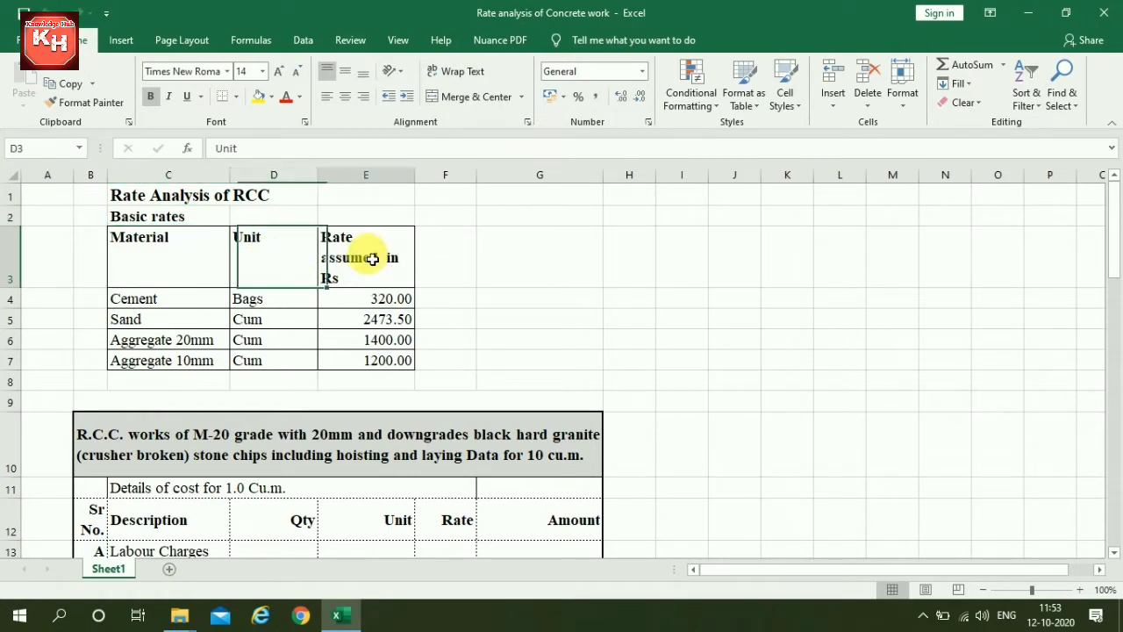
pyautogui.click(176, 301)
pyautogui.click(369, 301)
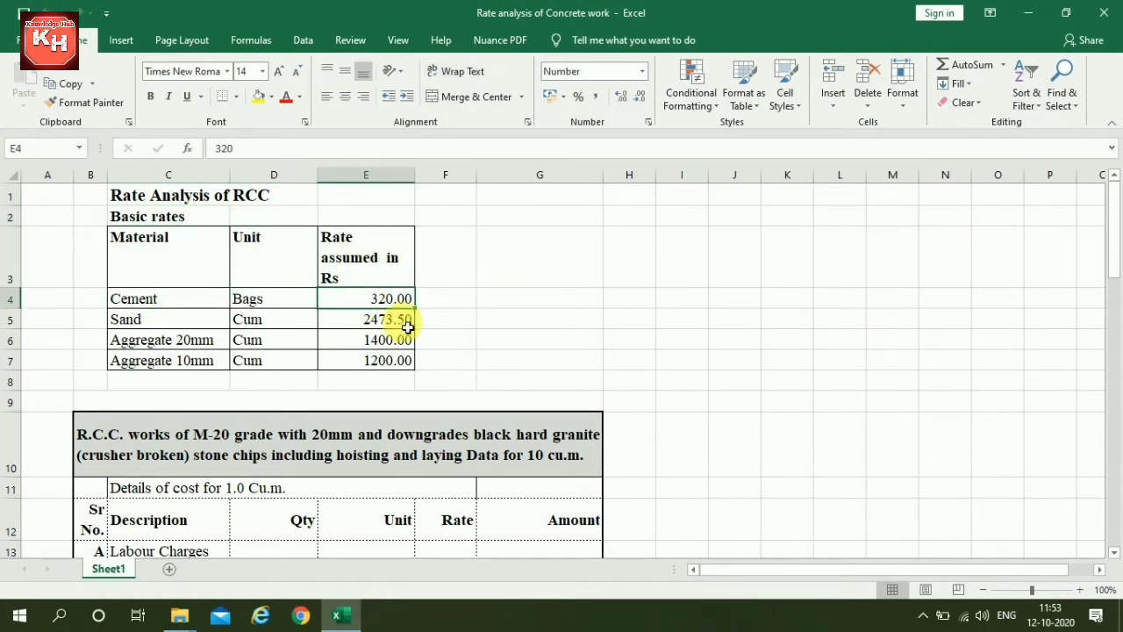
pyautogui.click(187, 320)
pyautogui.click(380, 320)
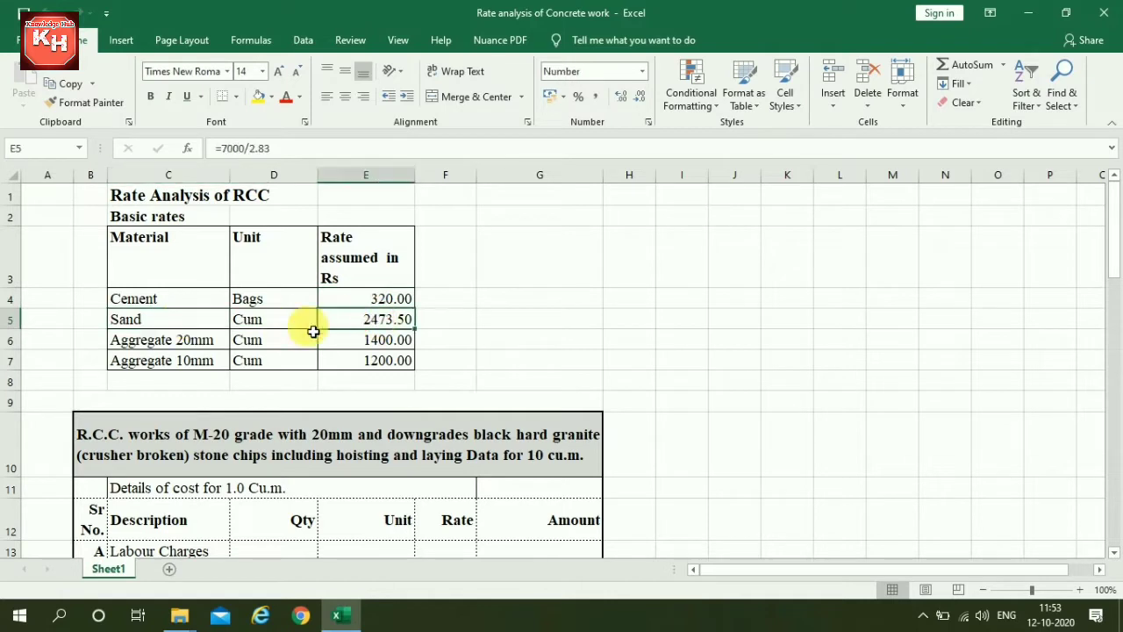
pyautogui.click(151, 342)
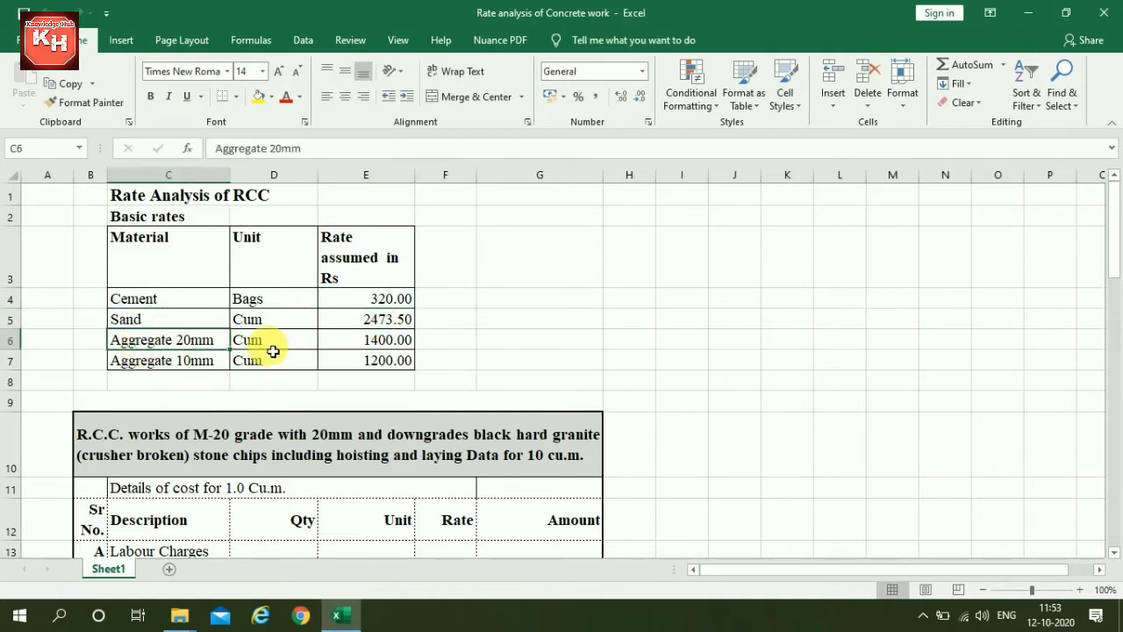
pyautogui.click(395, 347)
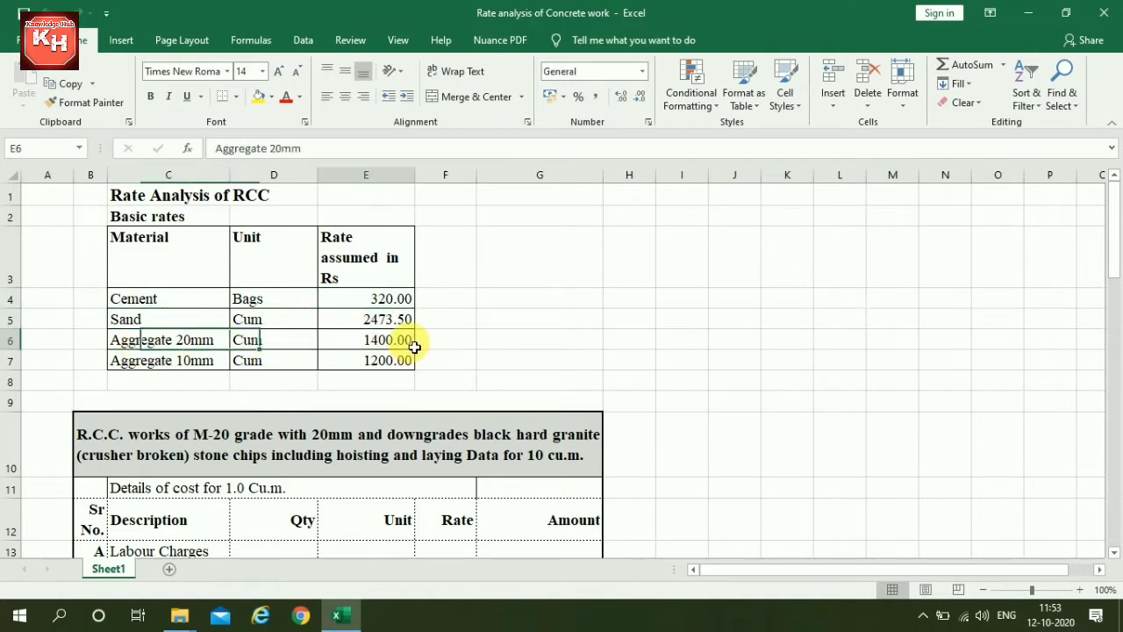
pyautogui.click(160, 365)
pyautogui.click(368, 365)
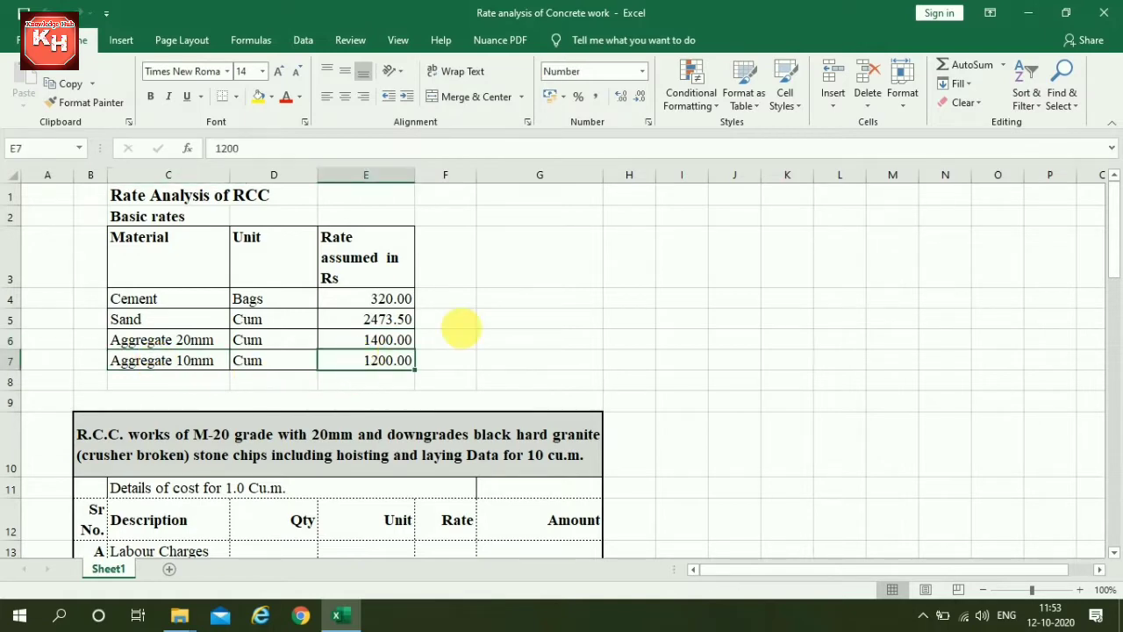
# - Review the R.C.C. works table heading and the mason row: 0.1 day at a rate of 600
pyautogui.scroll(-1, 592, 280)
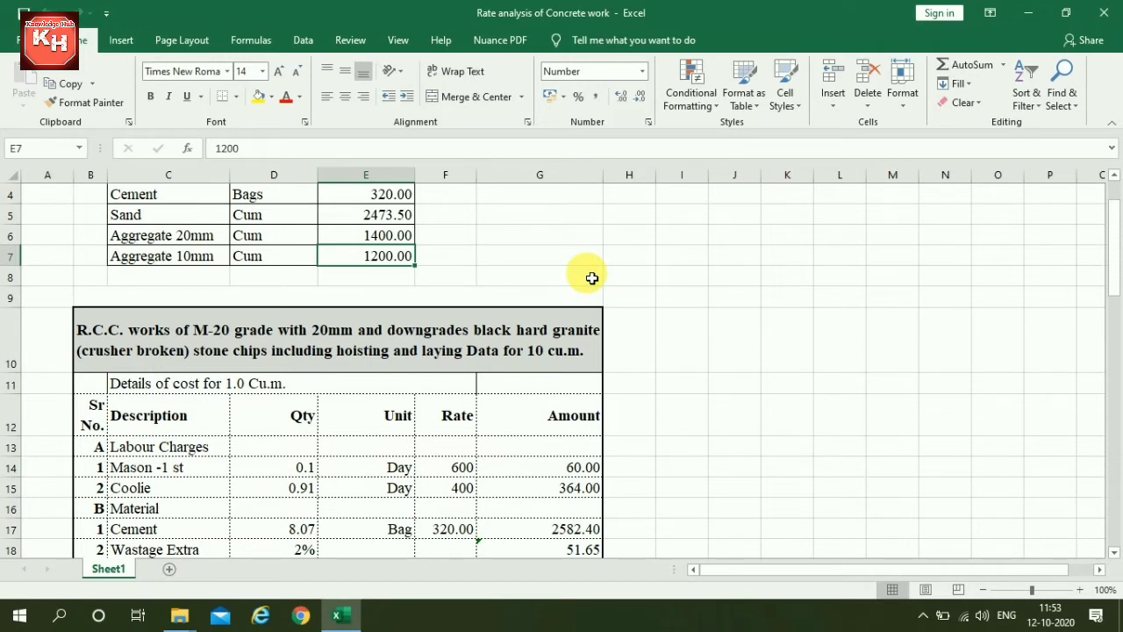
pyautogui.click(223, 352)
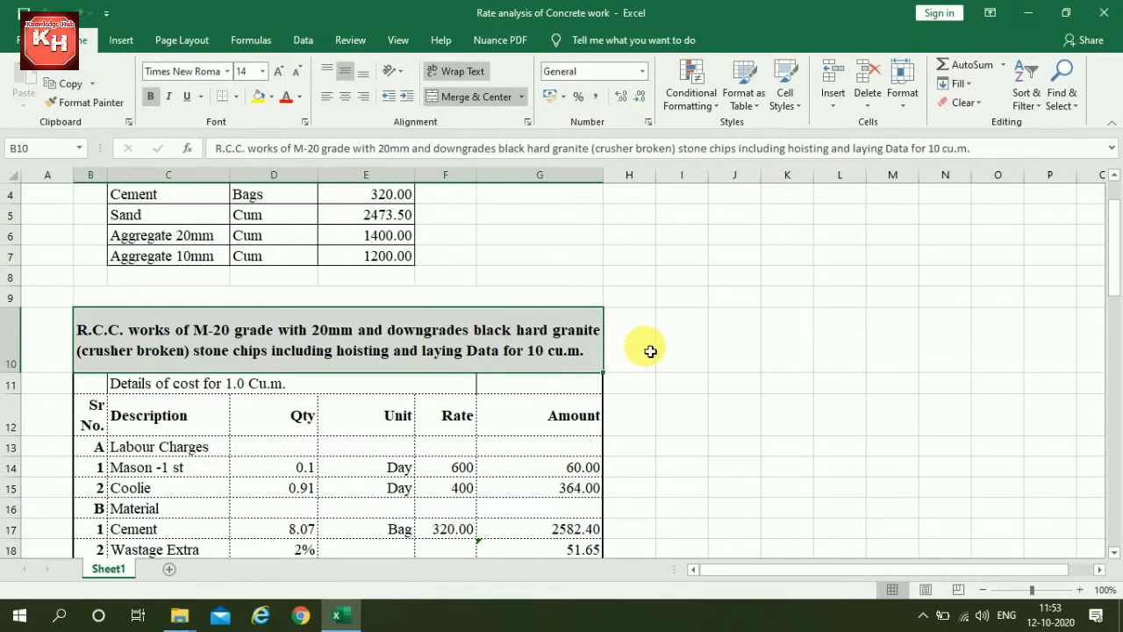
pyautogui.scroll(-1, 650, 351)
pyautogui.scroll(-2, 651, 351)
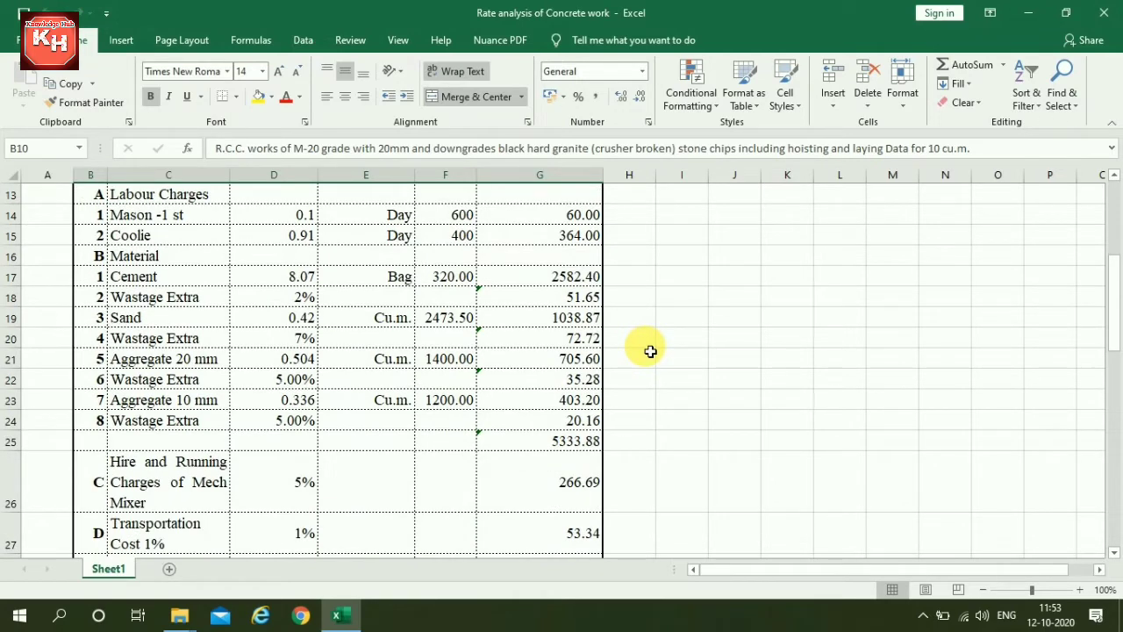
pyautogui.scroll(1, 651, 351)
pyautogui.click(144, 351)
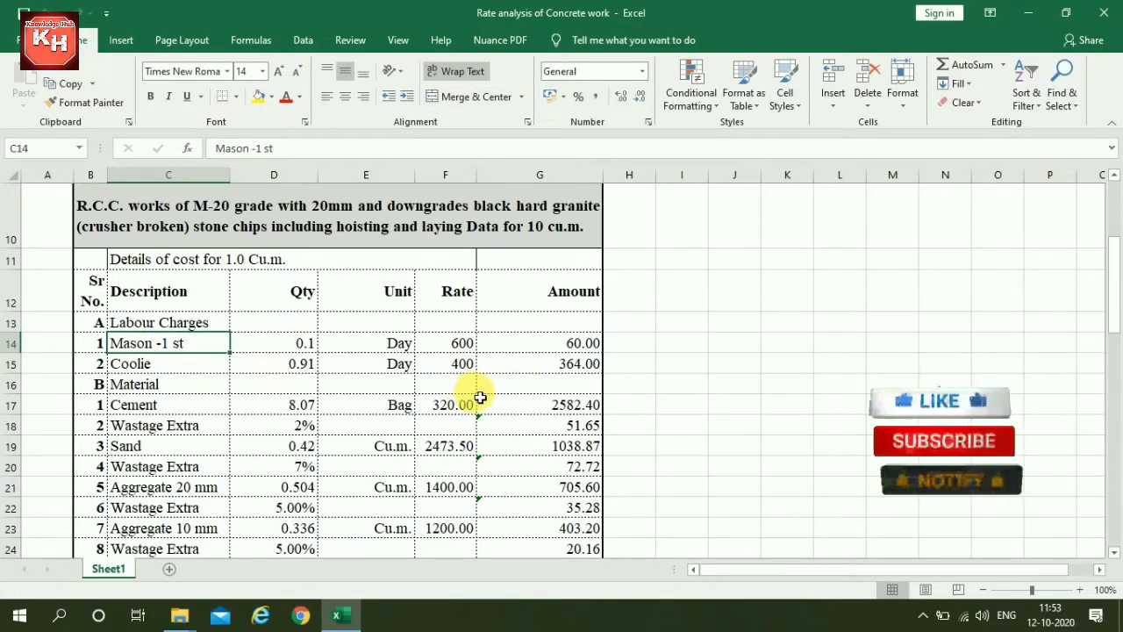
pyautogui.click(287, 348)
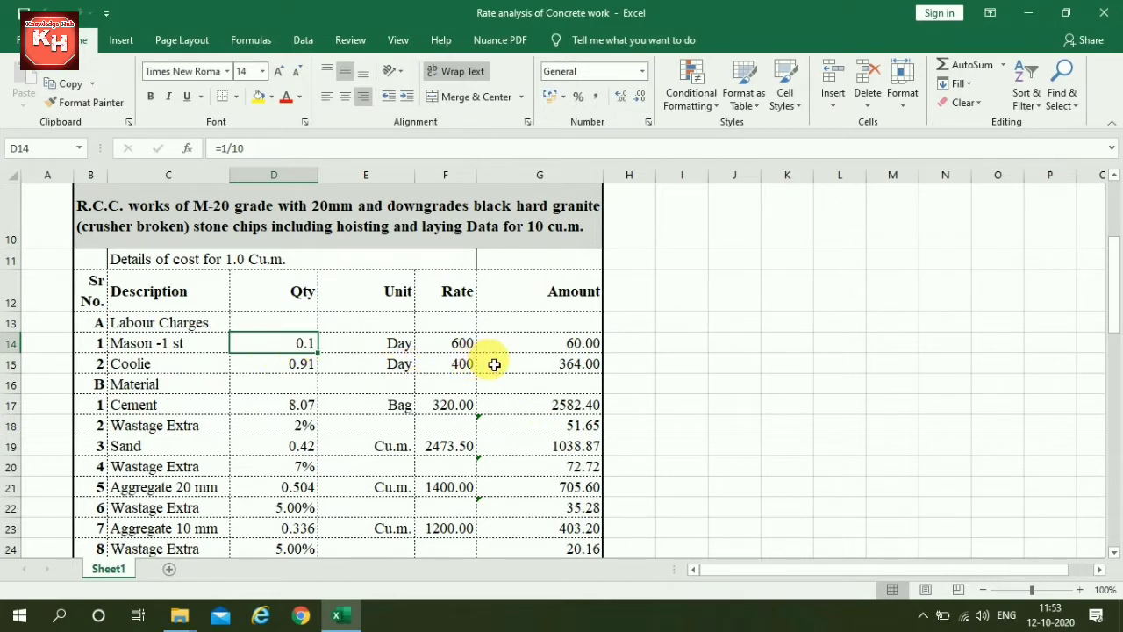
pyautogui.click(378, 348)
pyautogui.click(456, 348)
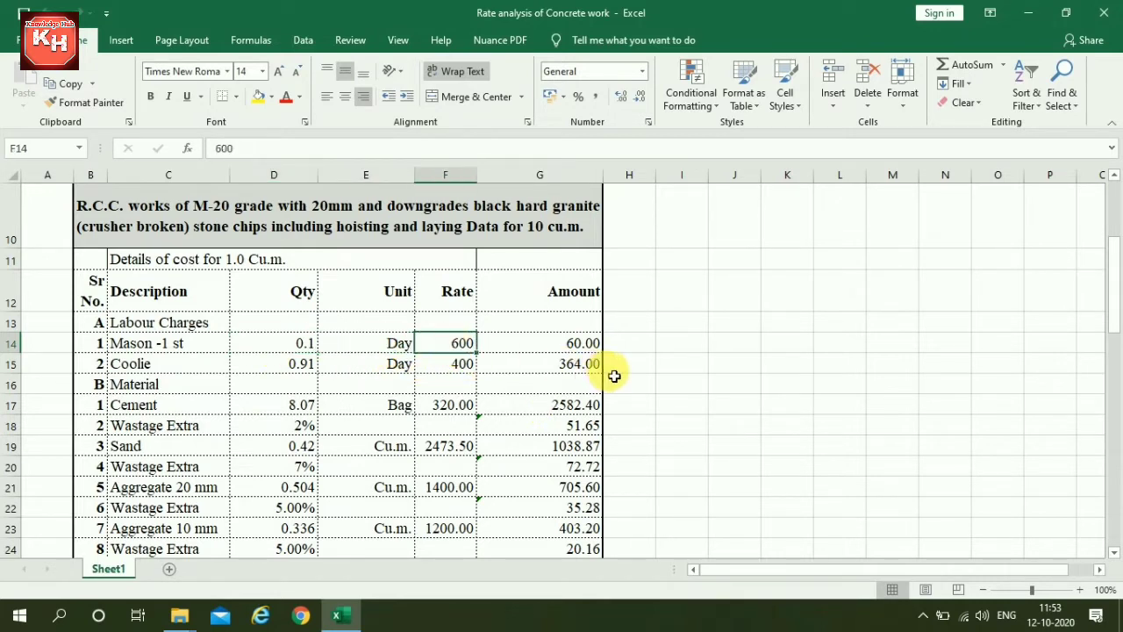
# - Check the coolie quantity formula, its 400 rate and amount, and the cement quantity of 8.07
pyautogui.click(245, 368)
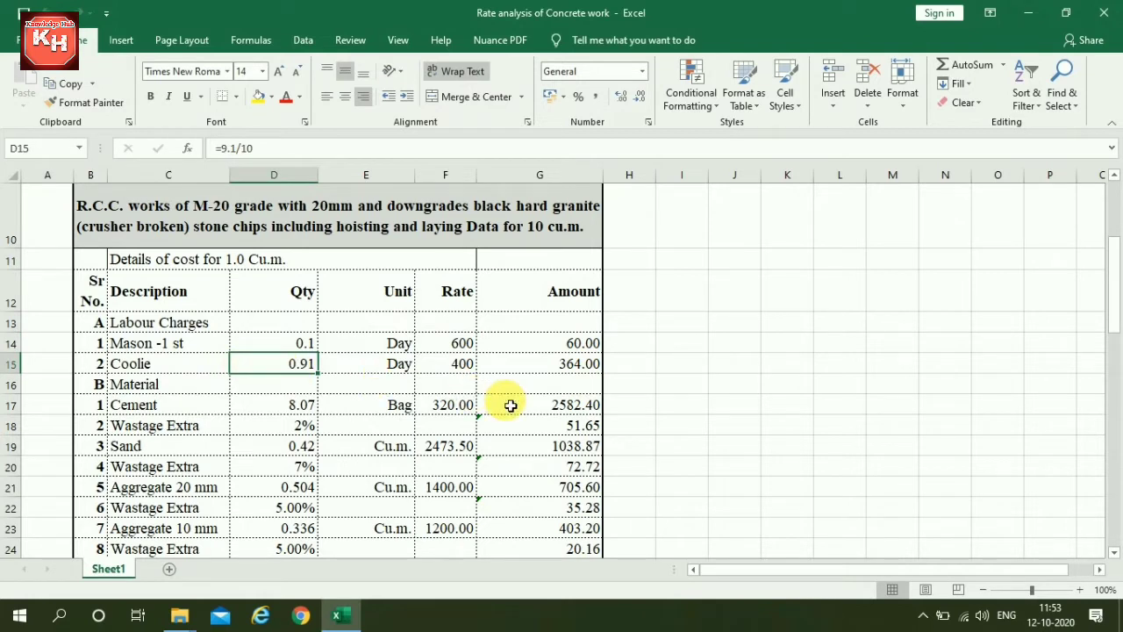
pyautogui.click(462, 366)
pyautogui.click(563, 368)
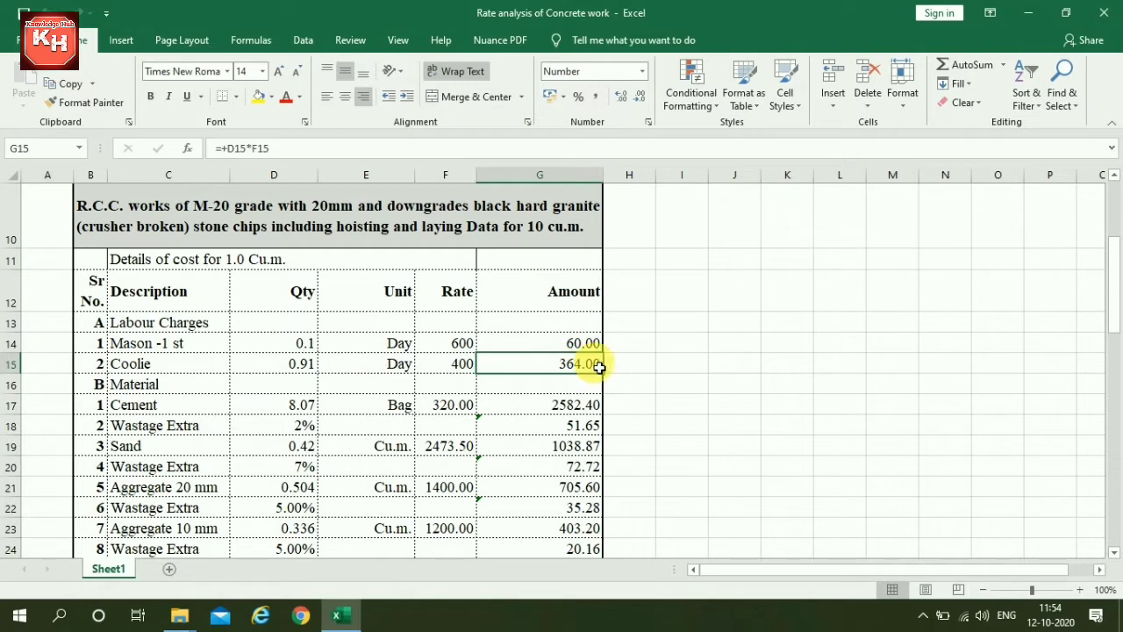
pyautogui.click(284, 412)
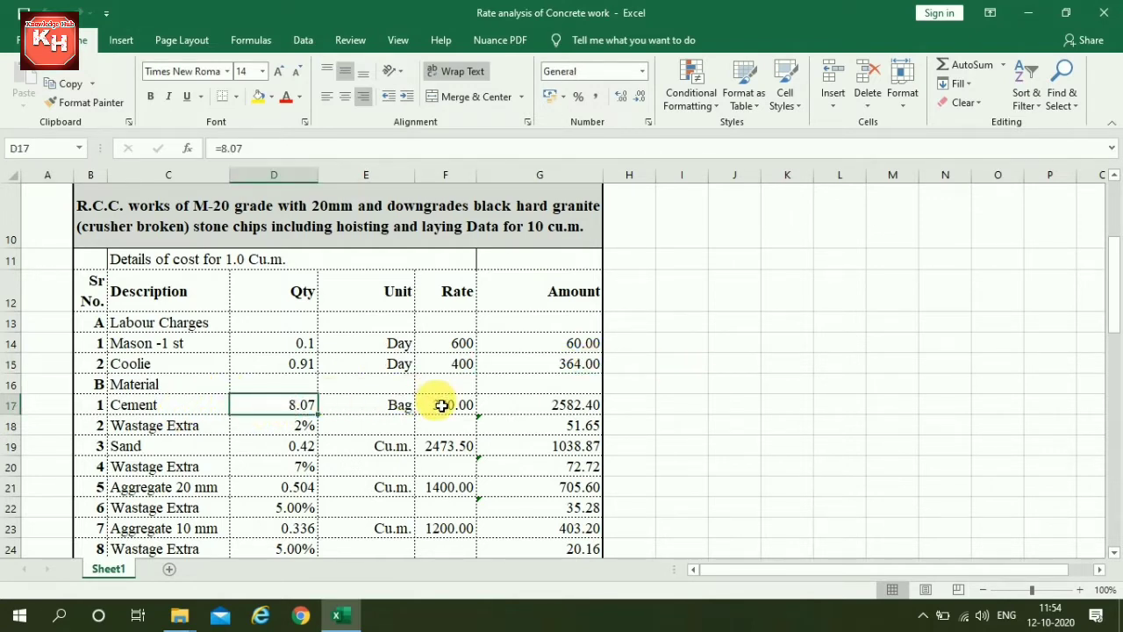
# - Review the cement weight formula note, its worked example and the bag count calculation in B42–B44
pyautogui.scroll(-4, 441, 405)
pyautogui.scroll(-4, 443, 407)
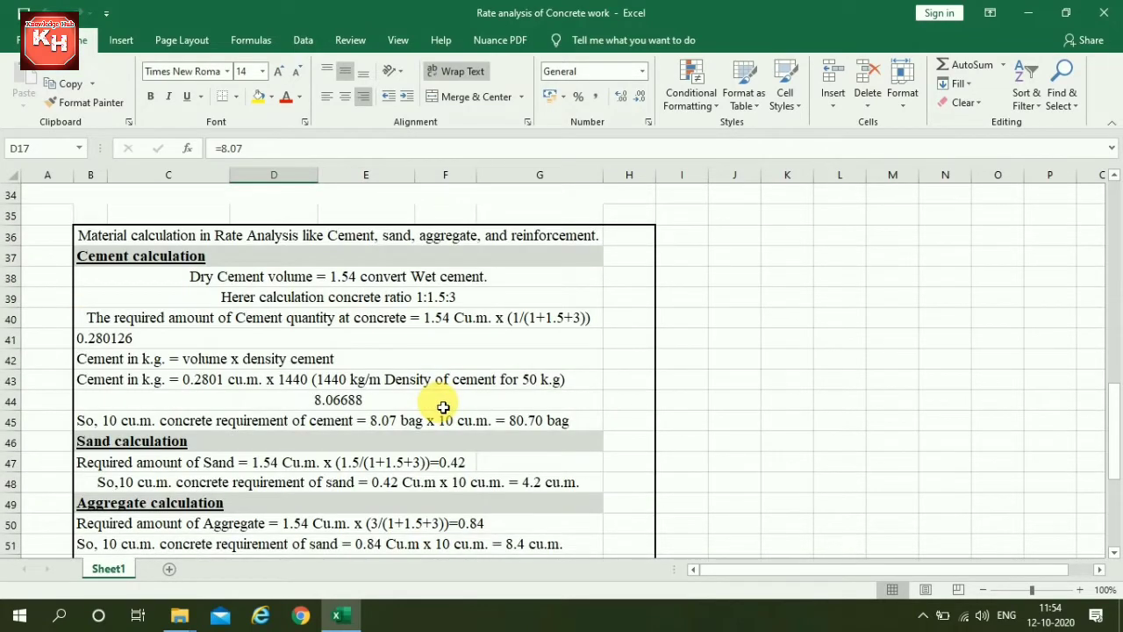
pyautogui.scroll(-2, 443, 407)
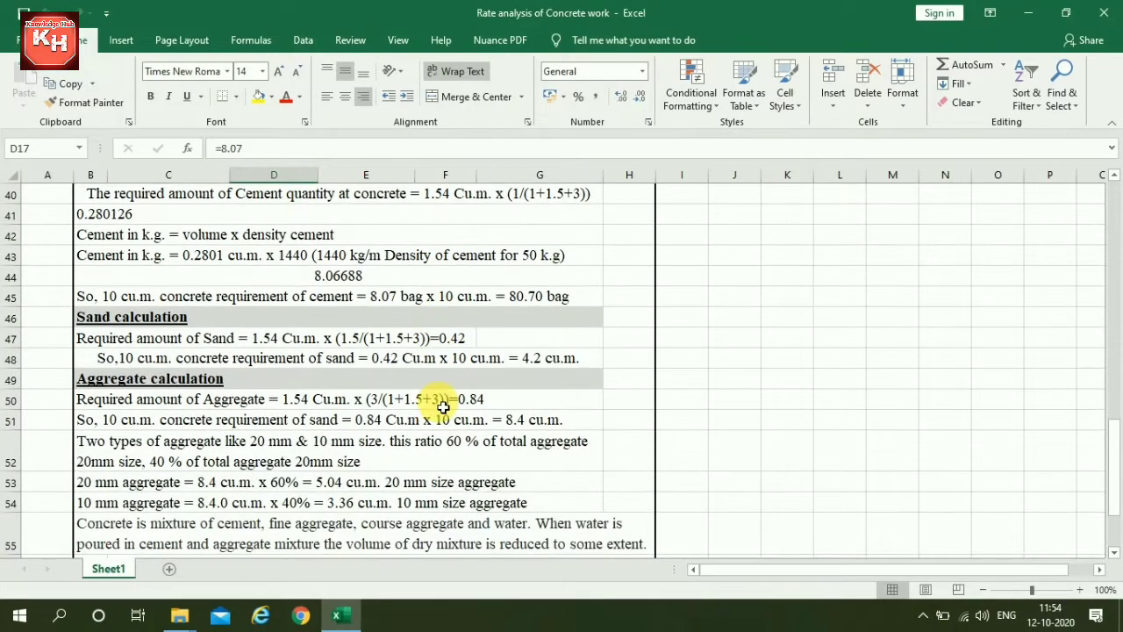
pyautogui.scroll(5, 443, 407)
pyautogui.scroll(5, 443, 407)
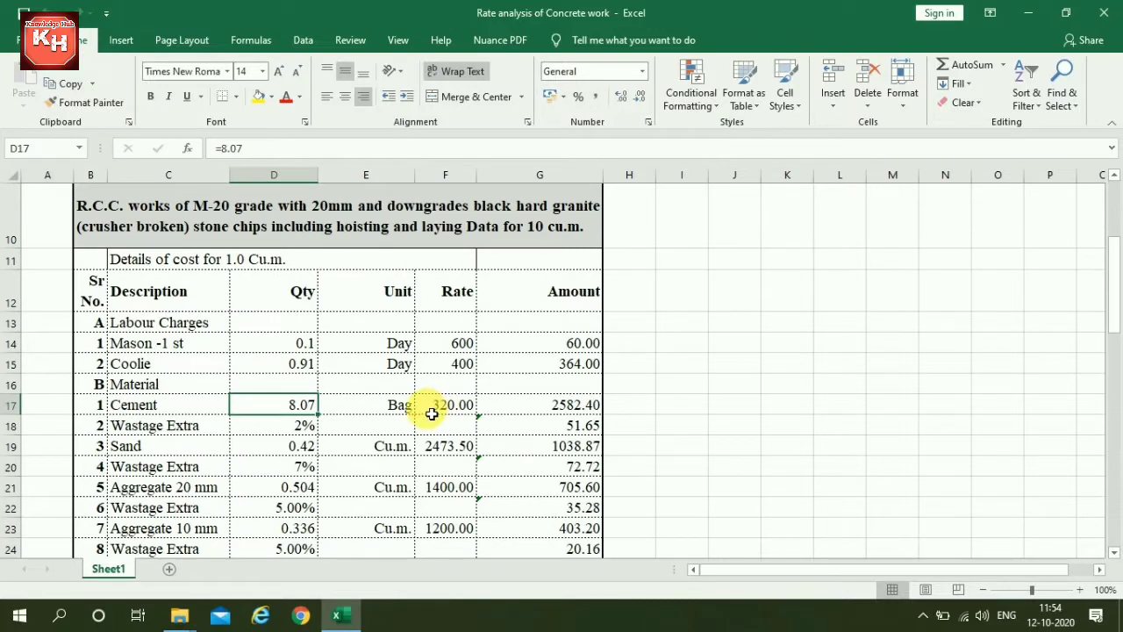
pyautogui.scroll(-4, 431, 413)
pyautogui.scroll(-5, 432, 414)
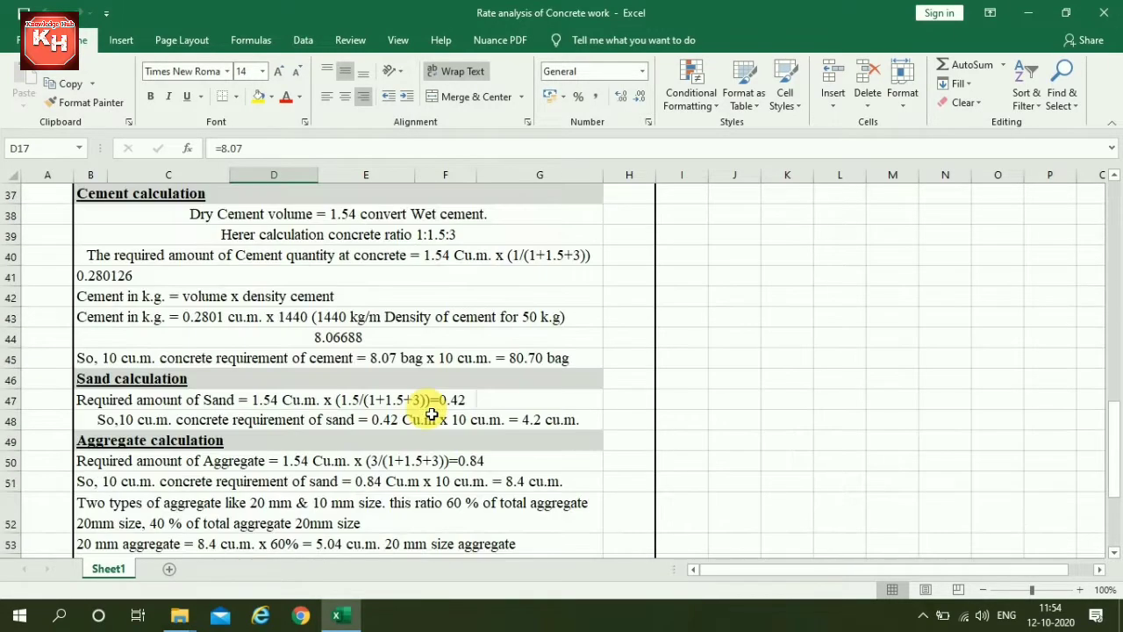
pyautogui.scroll(1, 432, 414)
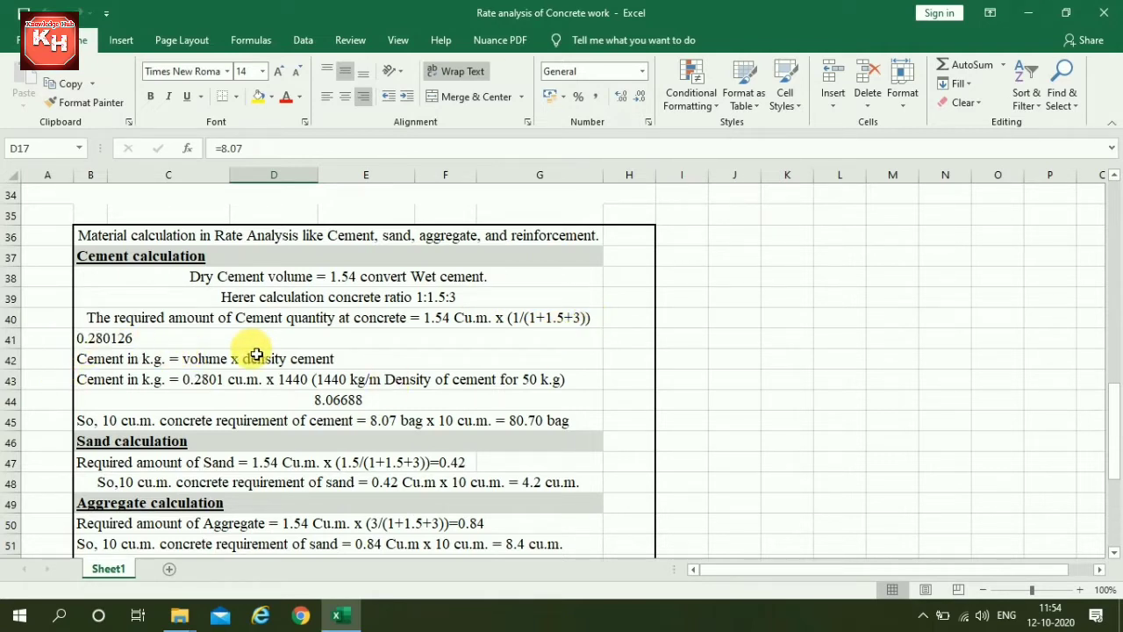
pyautogui.click(117, 363)
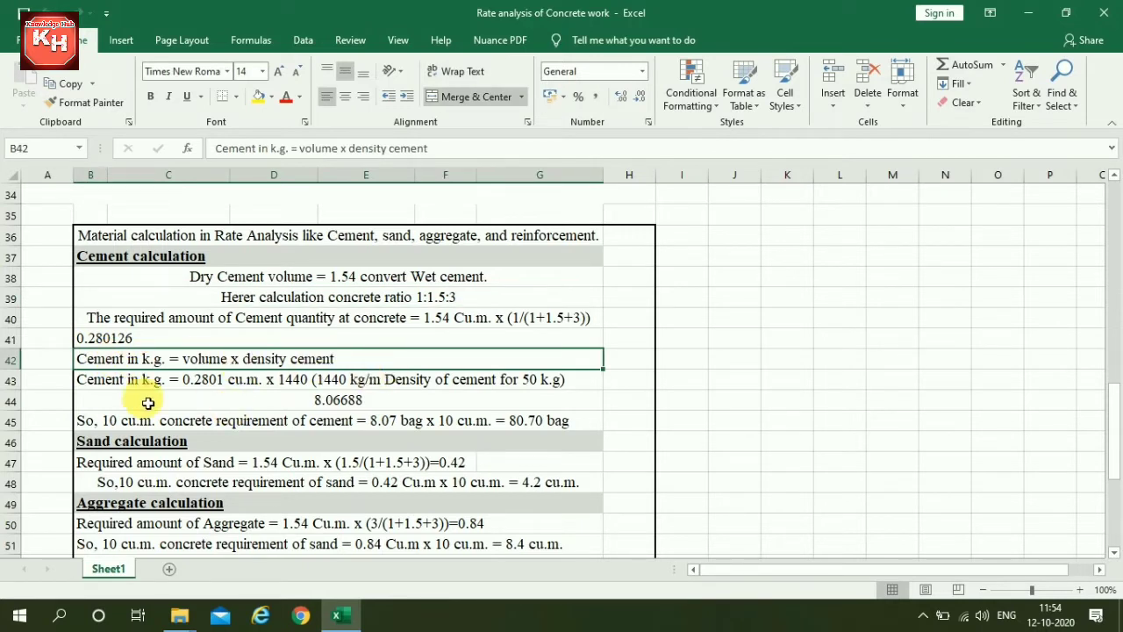
pyautogui.click(290, 385)
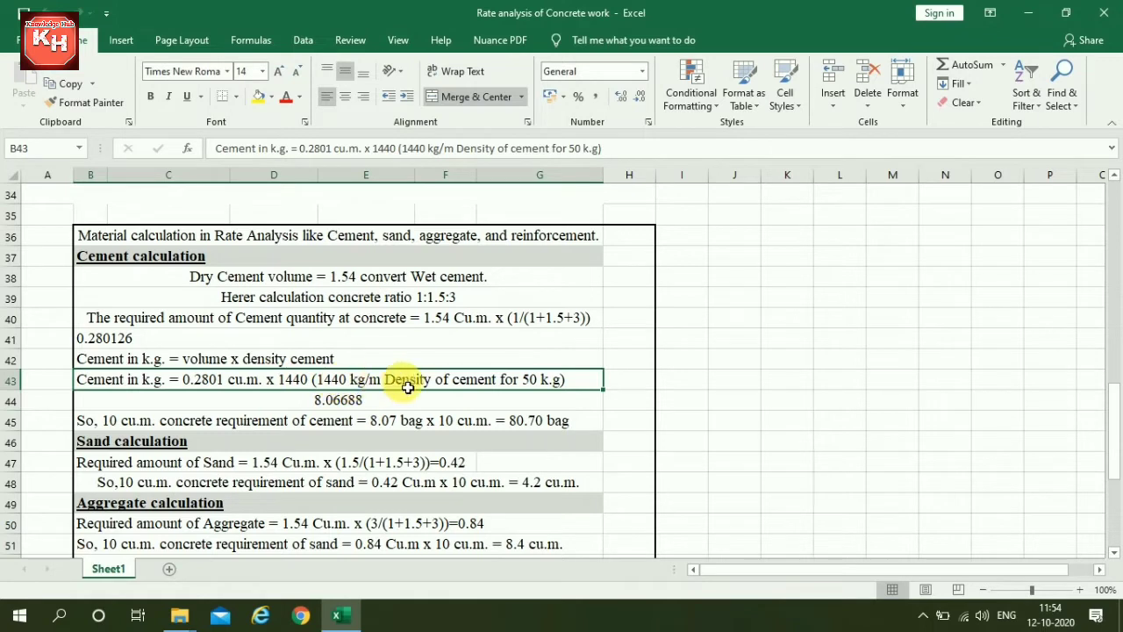
pyautogui.click(335, 399)
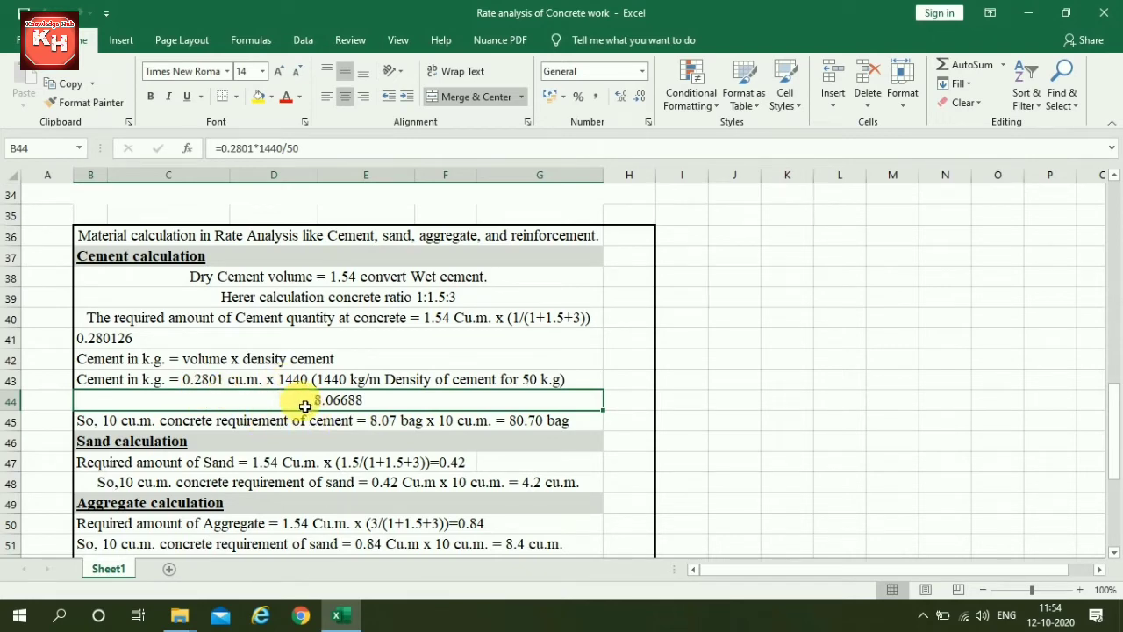
pyautogui.scroll(4, 305, 405)
# - Check the cement's 8.07 bags, 320.00 rate and wastage percentage, and the sand quantity of 0.42
pyautogui.scroll(7, 305, 405)
pyautogui.scroll(-4, 304, 405)
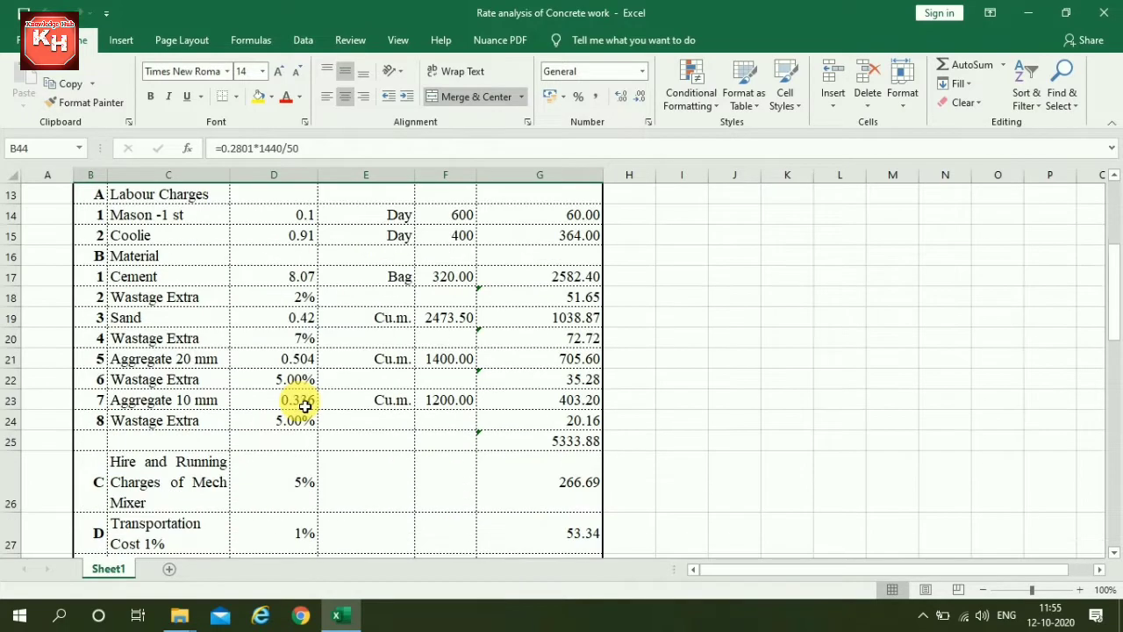
pyautogui.click(294, 280)
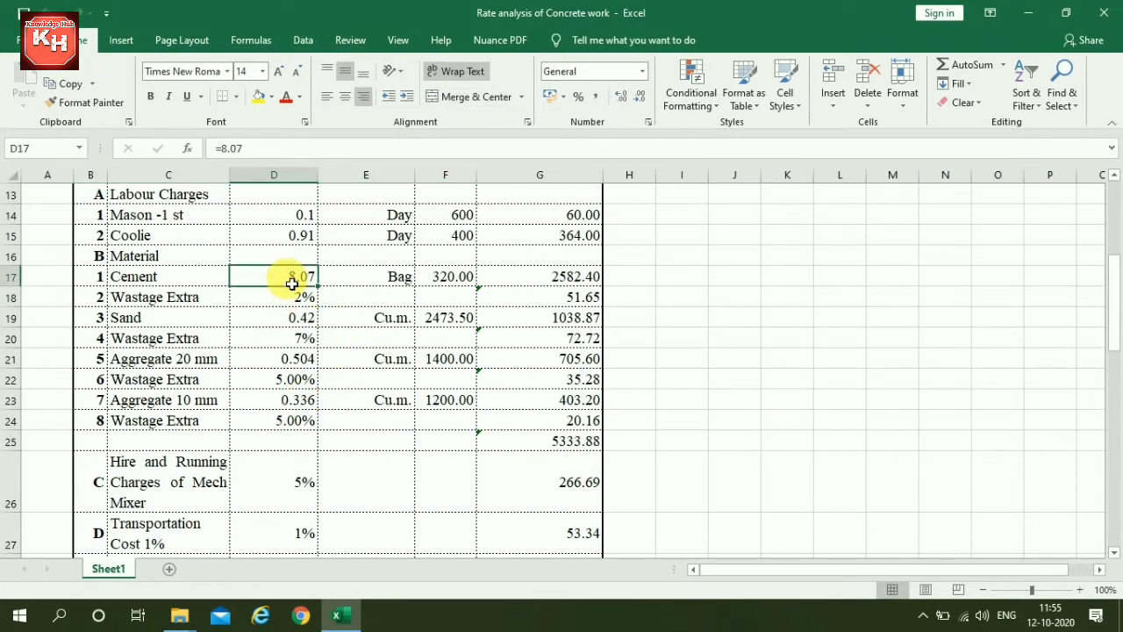
pyautogui.click(451, 276)
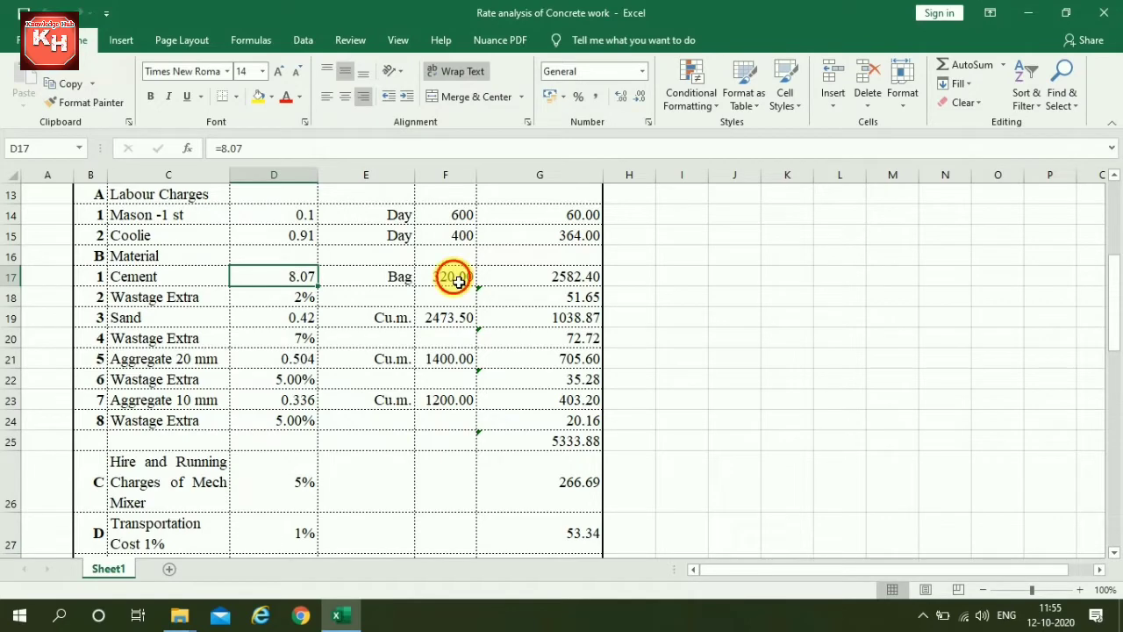
pyautogui.click(263, 299)
pyautogui.click(163, 322)
pyautogui.click(279, 322)
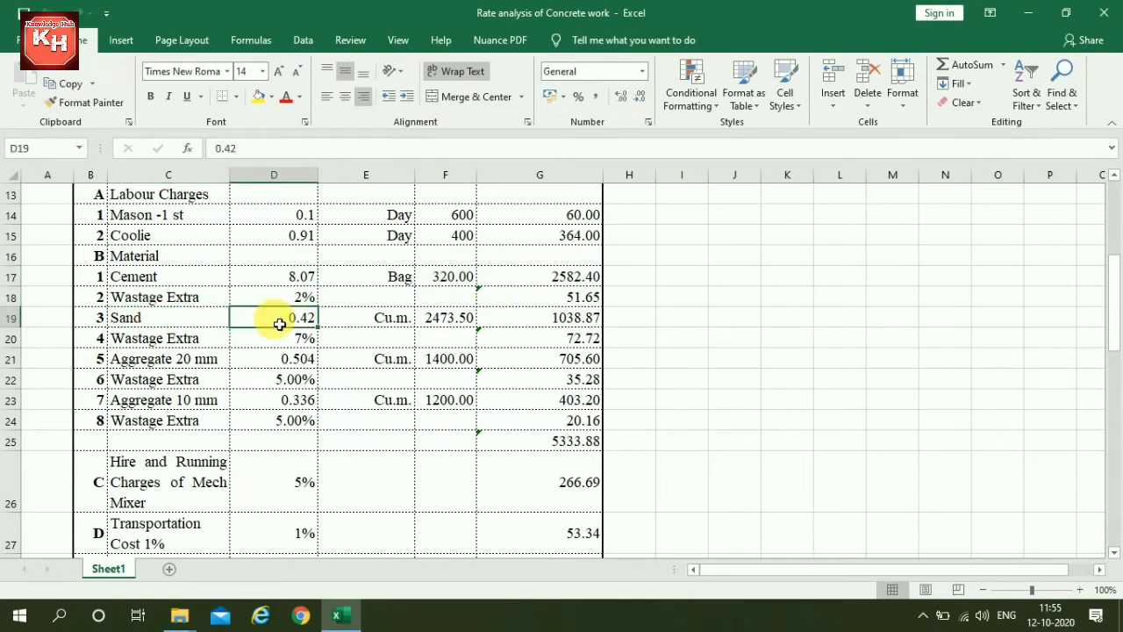
pyautogui.scroll(-2, 279, 324)
# - Examine the 1.54 factor in the sand formula and the 10 cu.m. sand requirement line
pyautogui.scroll(-6, 279, 324)
pyautogui.scroll(-3, 279, 324)
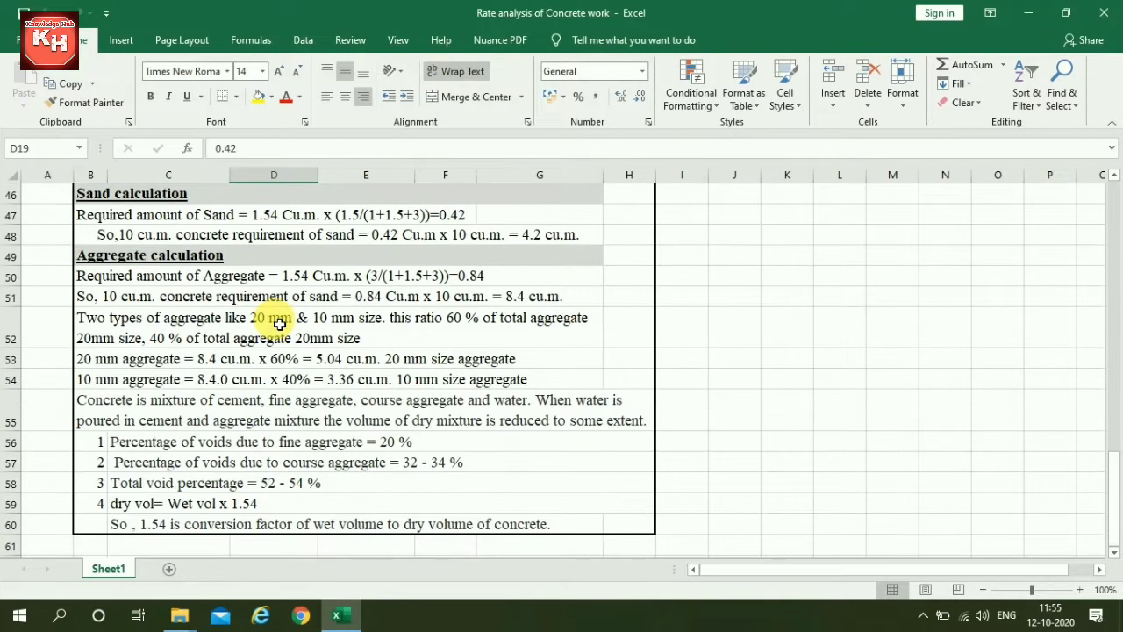
pyautogui.click(251, 218)
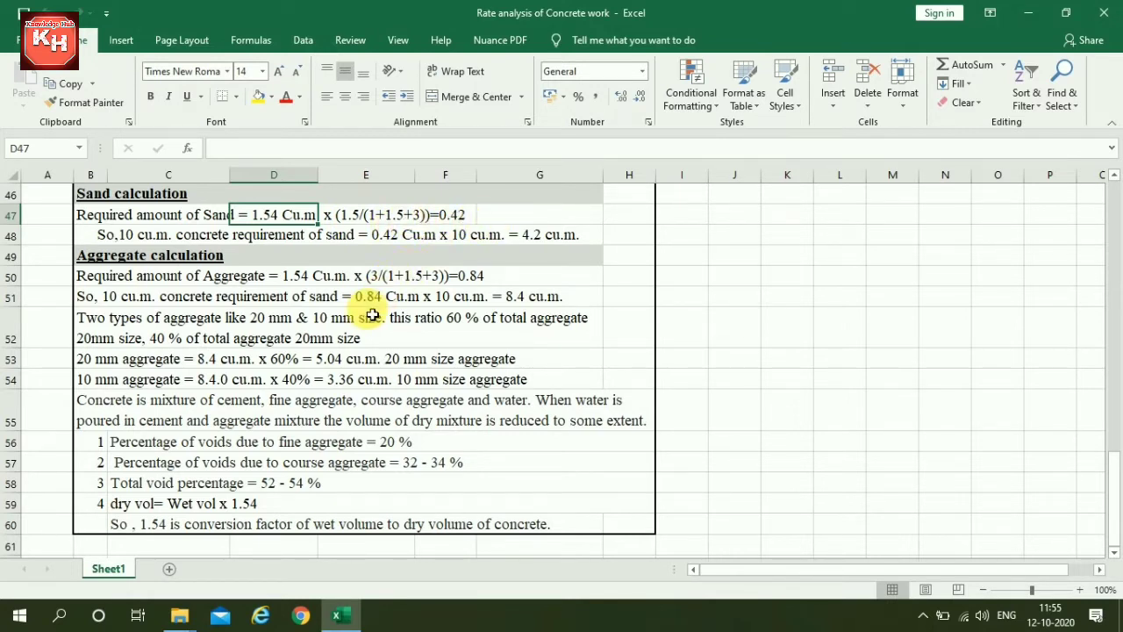
pyautogui.click(536, 237)
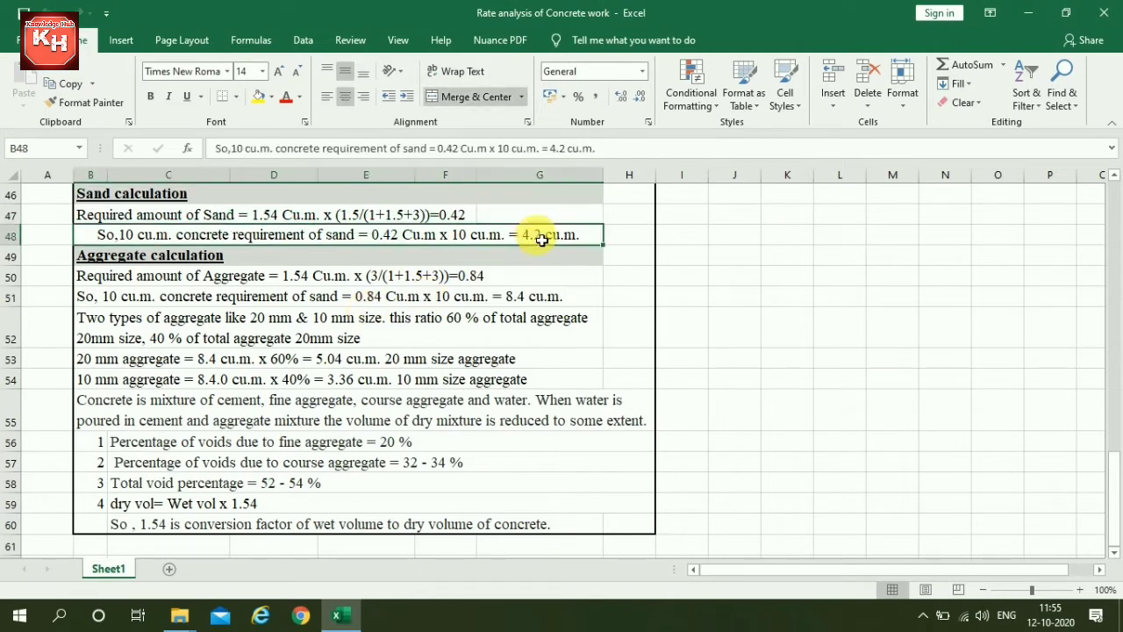
pyautogui.scroll(1, 441, 311)
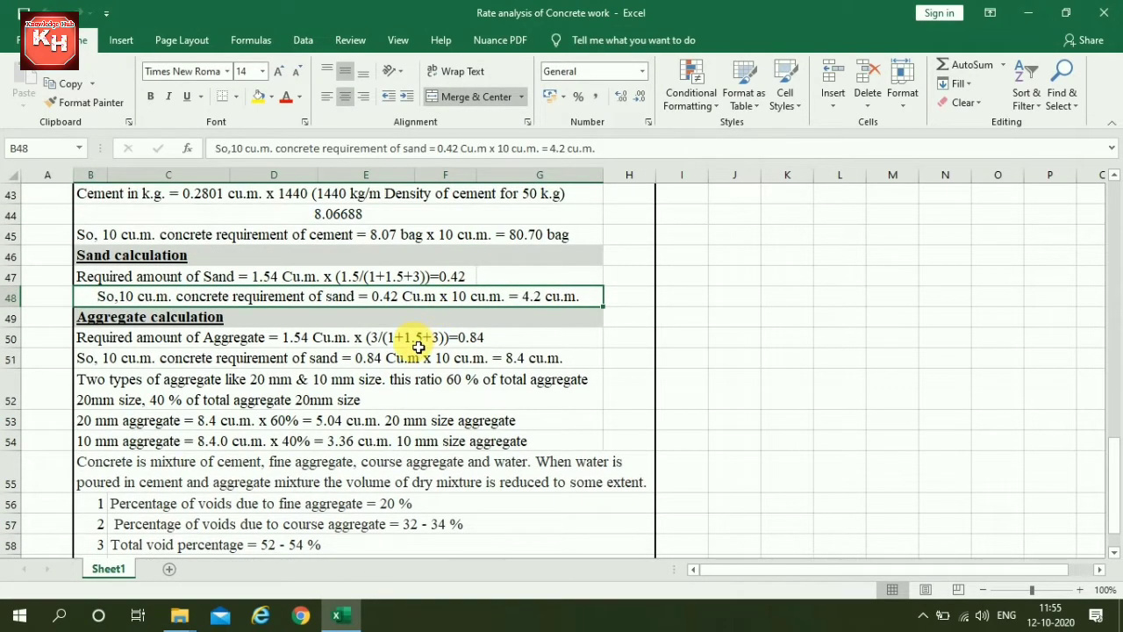
pyautogui.click(272, 280)
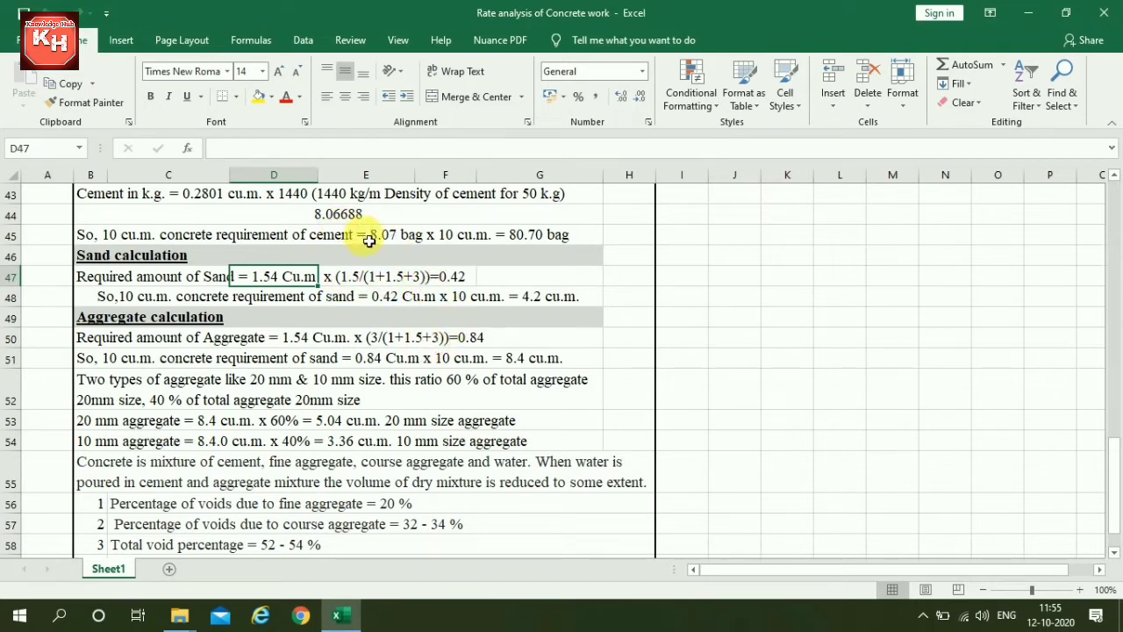
# - Go through the required aggregate formula, the 60/40 size split note and the 20 mm aggregate line
pyautogui.scroll(1, 368, 241)
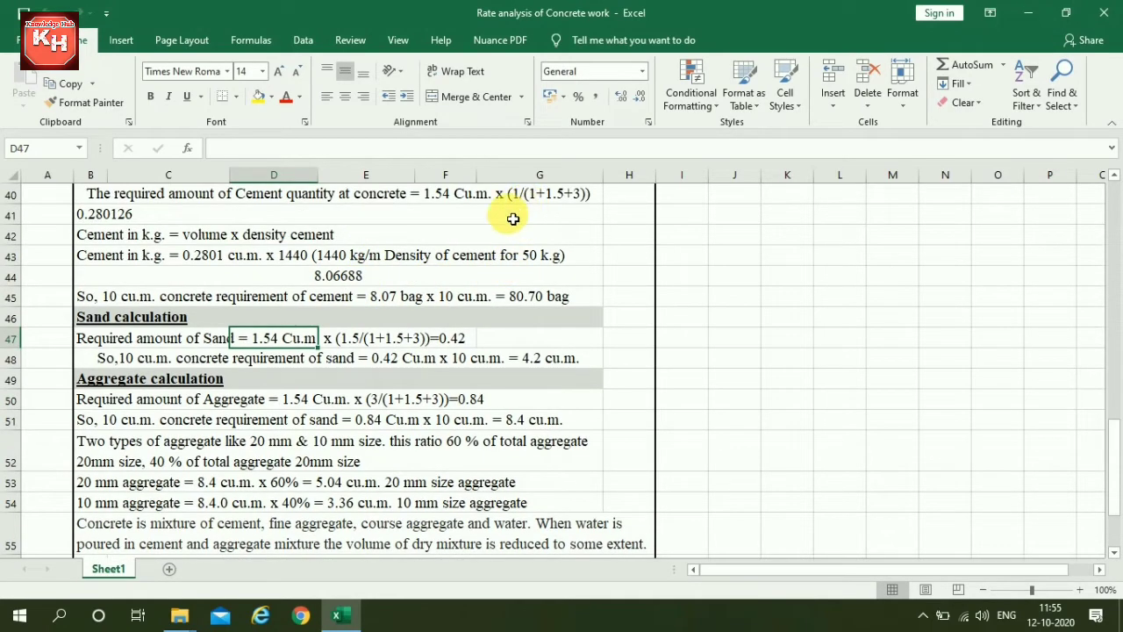
pyautogui.scroll(-1, 493, 331)
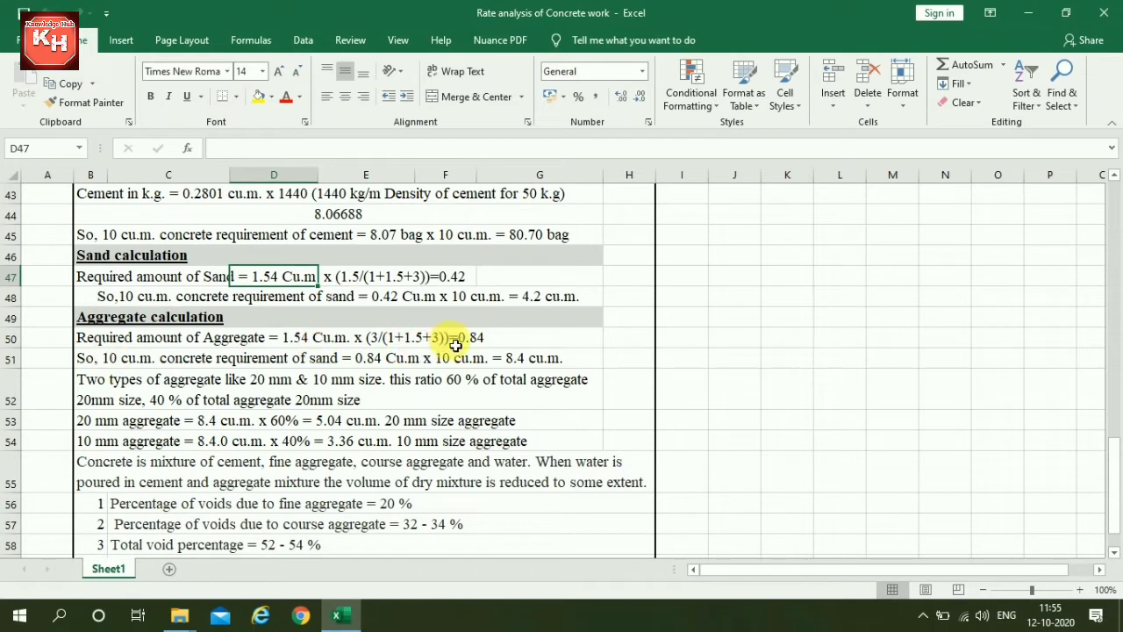
pyautogui.click(289, 339)
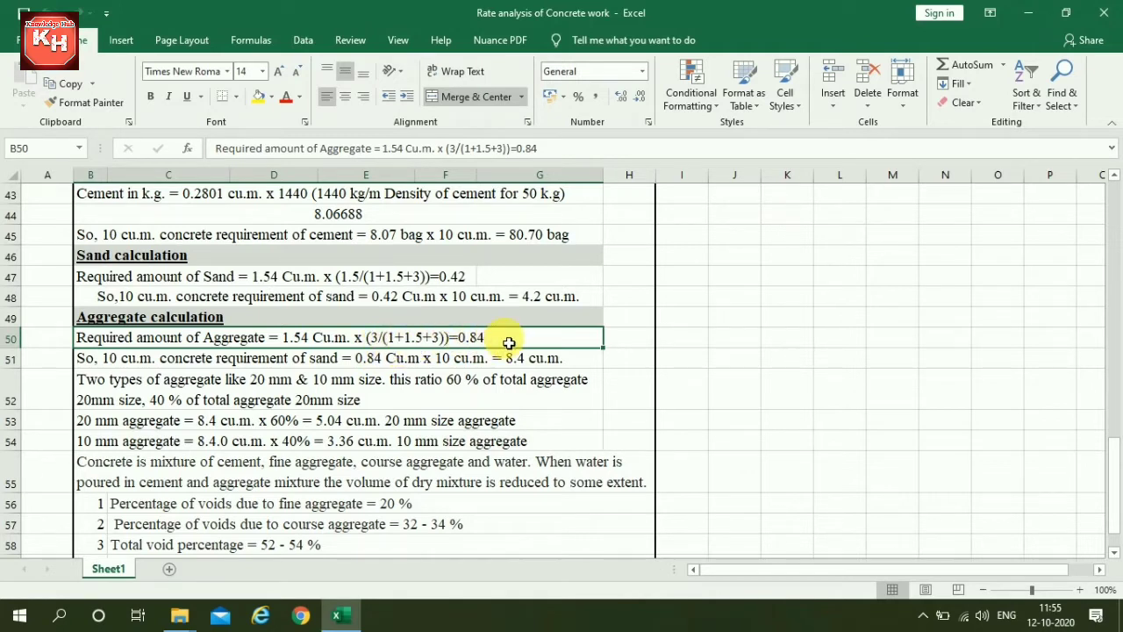
pyautogui.click(387, 377)
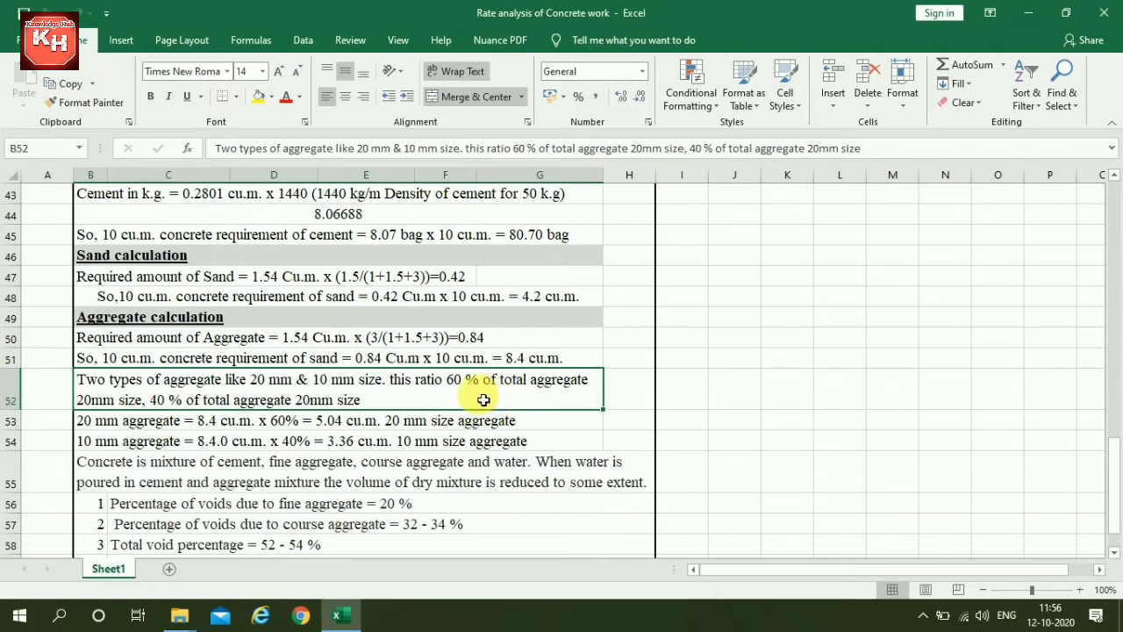
pyautogui.scroll(-1, 389, 391)
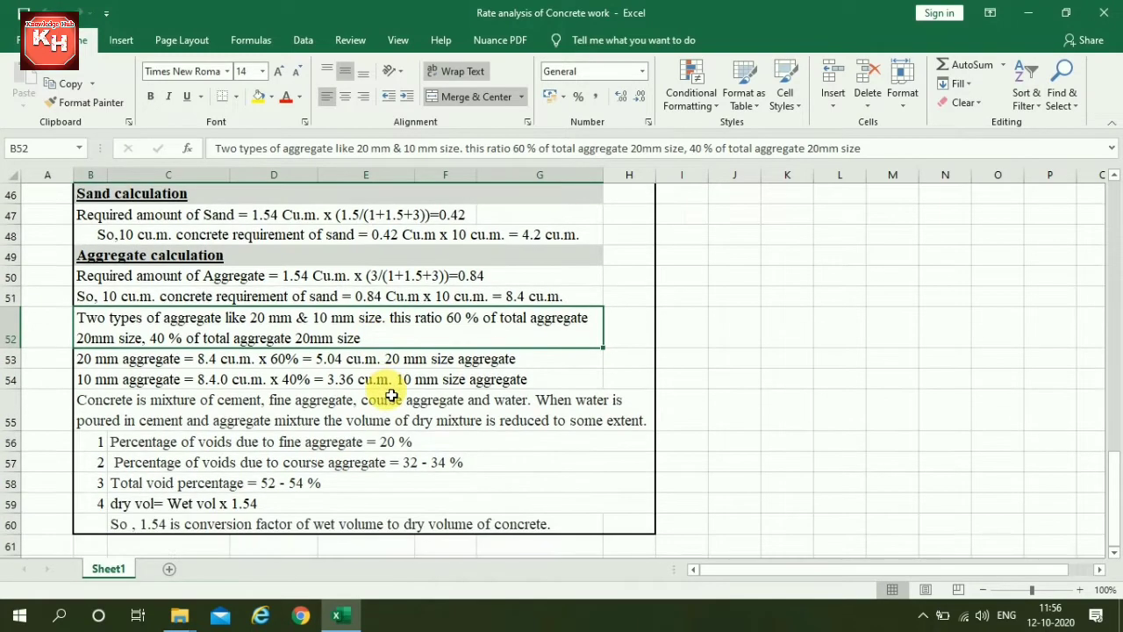
pyautogui.click(87, 359)
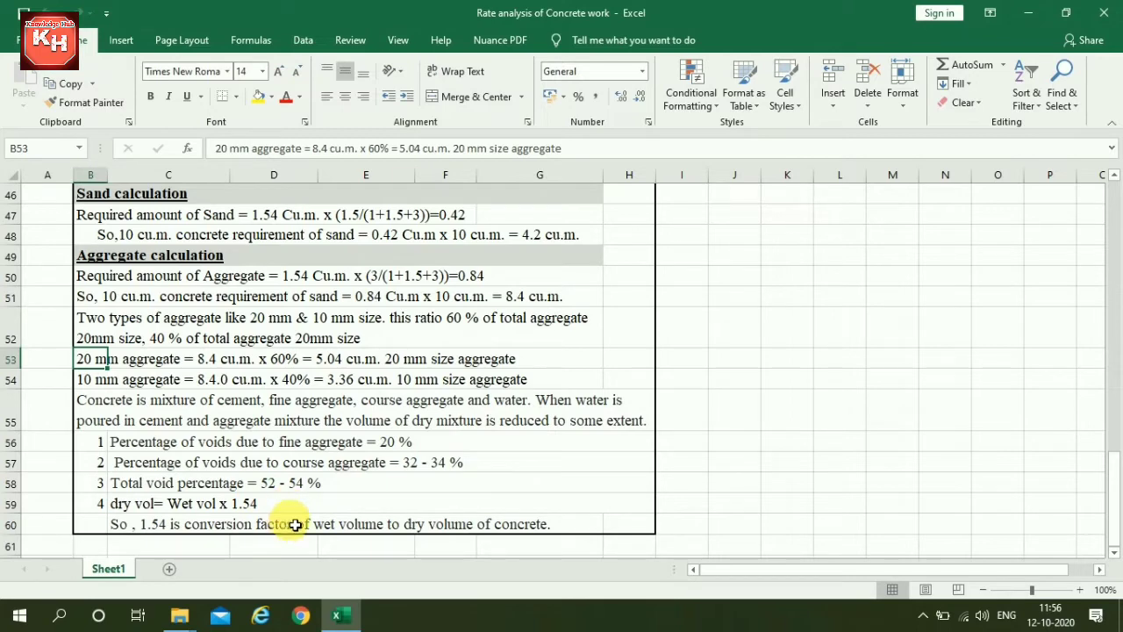
# - Check 7% sand wastage, 20 mm aggregate 0.504 and 10 mm aggregate 0.336, each with 5% wastage
pyautogui.scroll(3, 303, 518)
pyautogui.scroll(7, 303, 517)
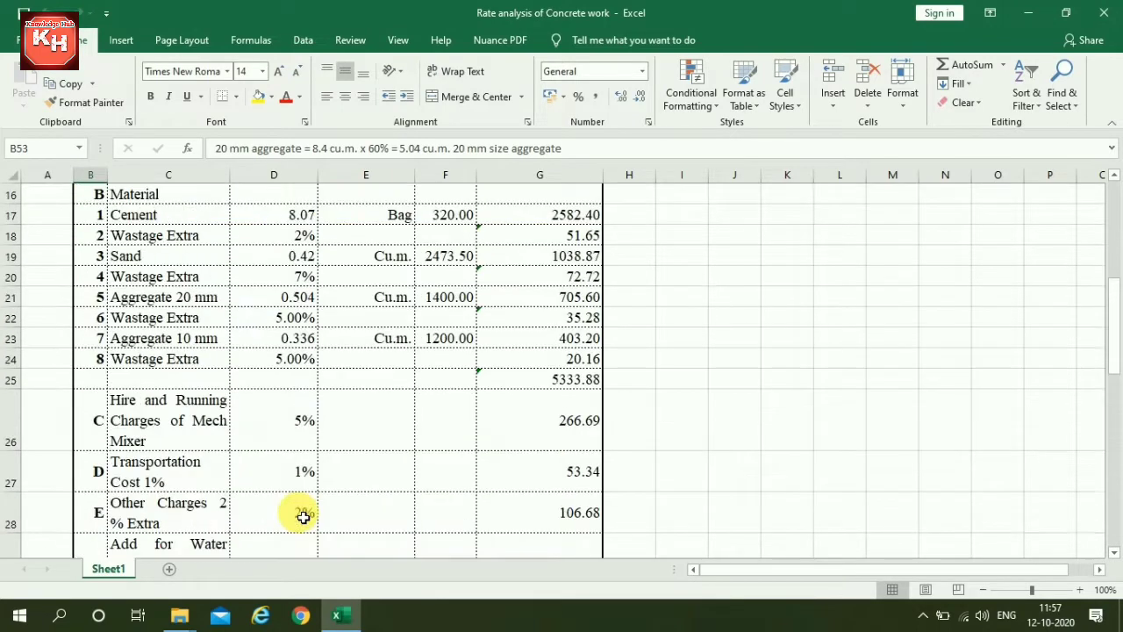
pyautogui.scroll(4, 303, 518)
pyautogui.scroll(-4, 303, 517)
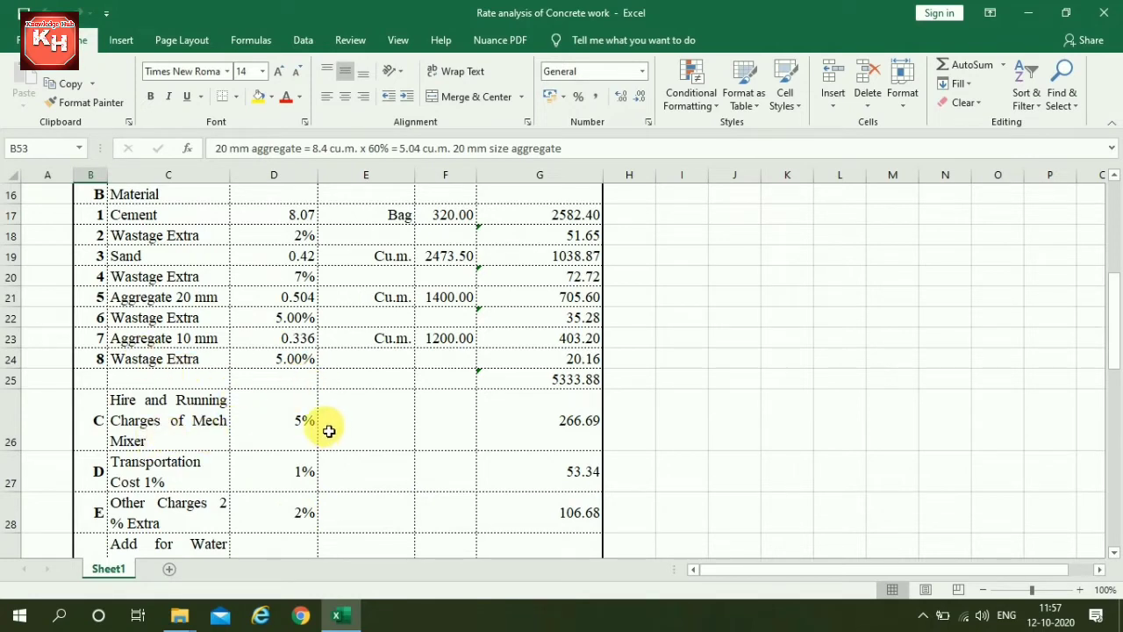
pyautogui.click(281, 276)
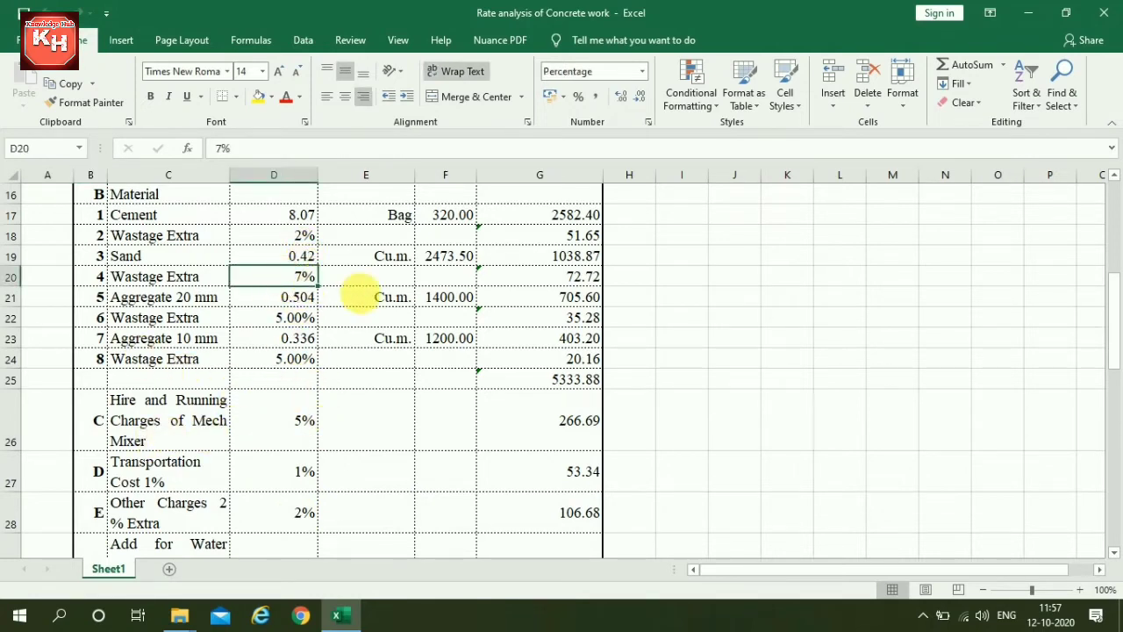
pyautogui.click(295, 298)
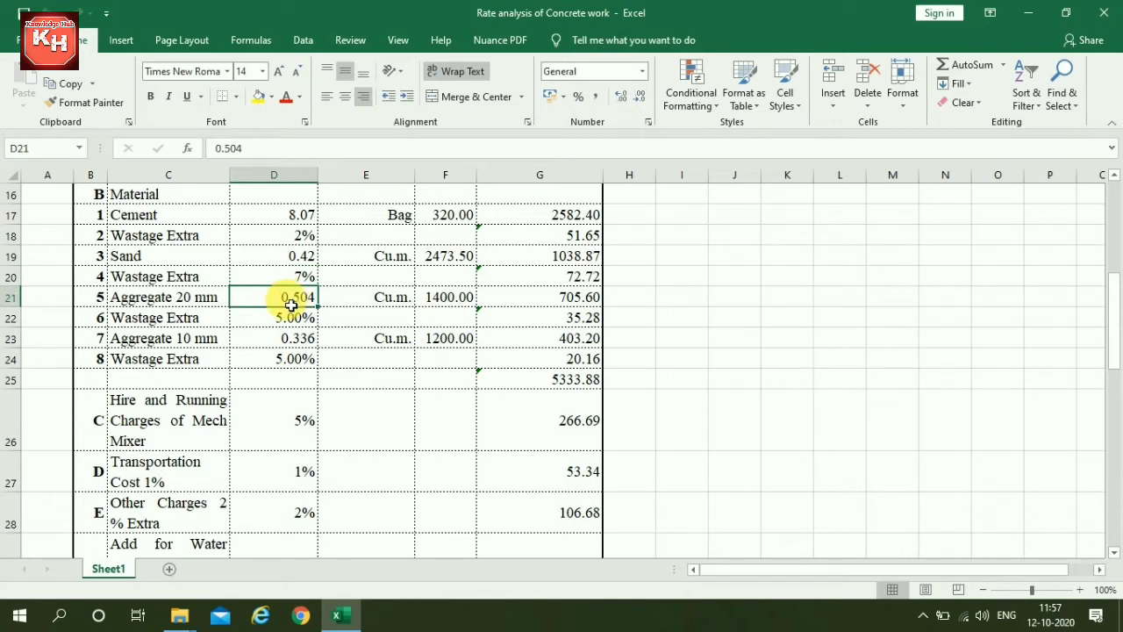
pyautogui.click(292, 320)
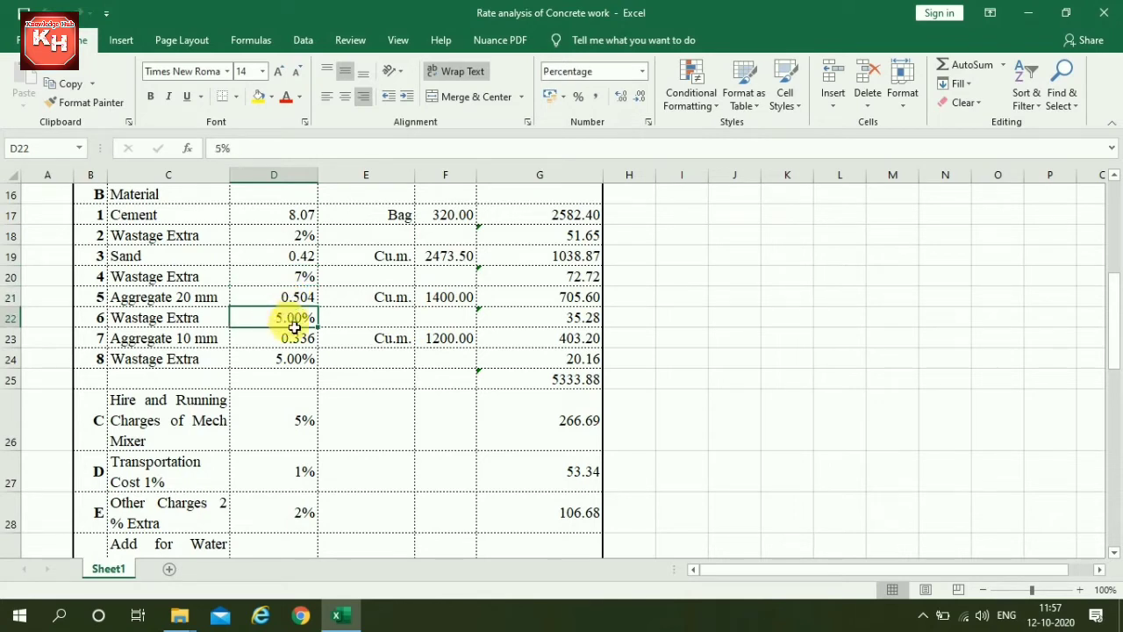
pyautogui.click(202, 341)
pyautogui.click(276, 342)
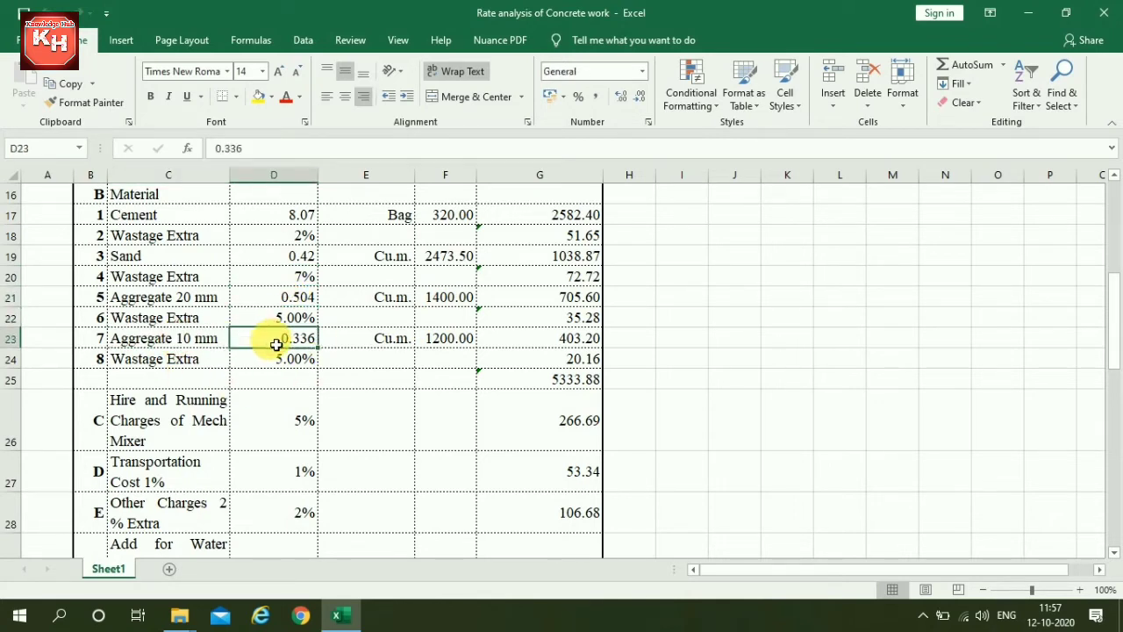
pyautogui.click(281, 364)
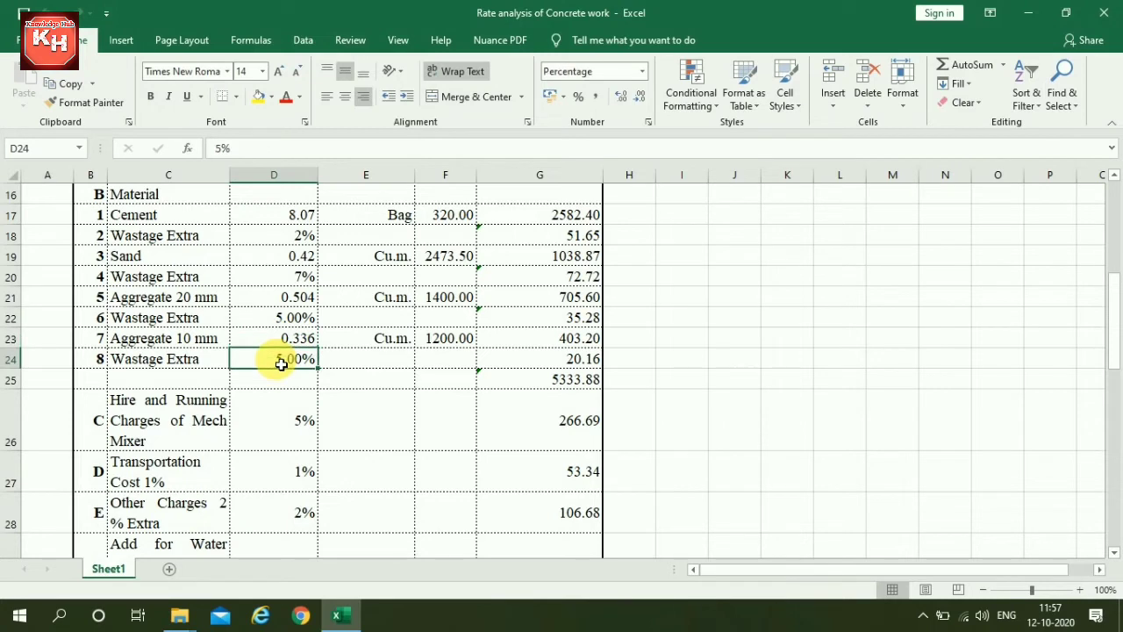
# - Trace the sources of the 20 mm (1400.00) and 10 mm (1200.00) aggregate rates
pyautogui.click(452, 296)
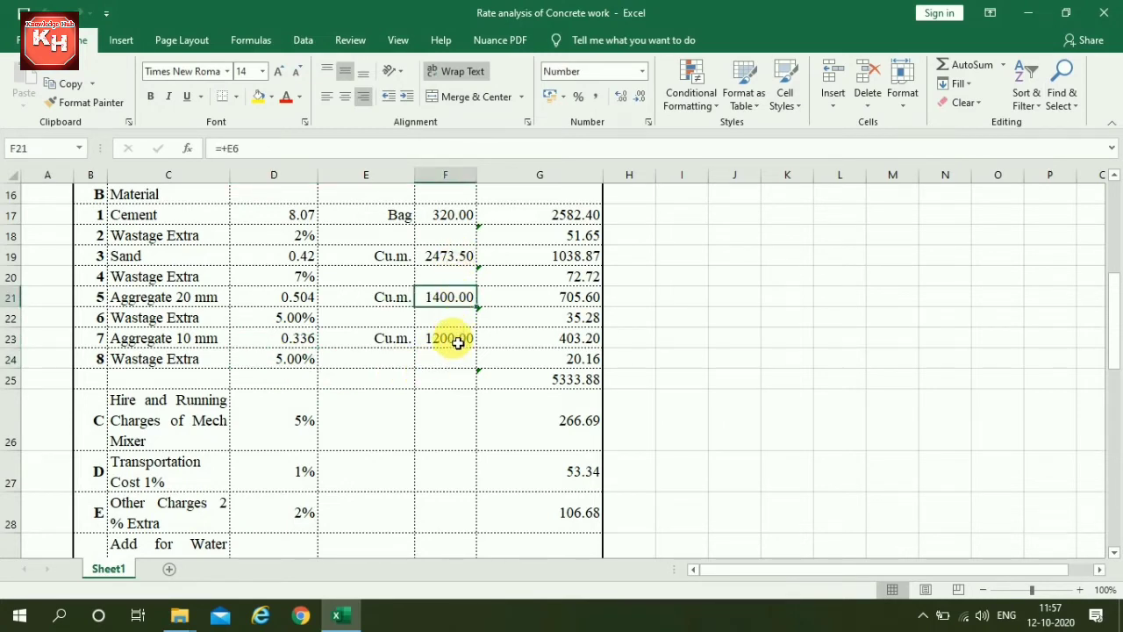
pyautogui.click(458, 342)
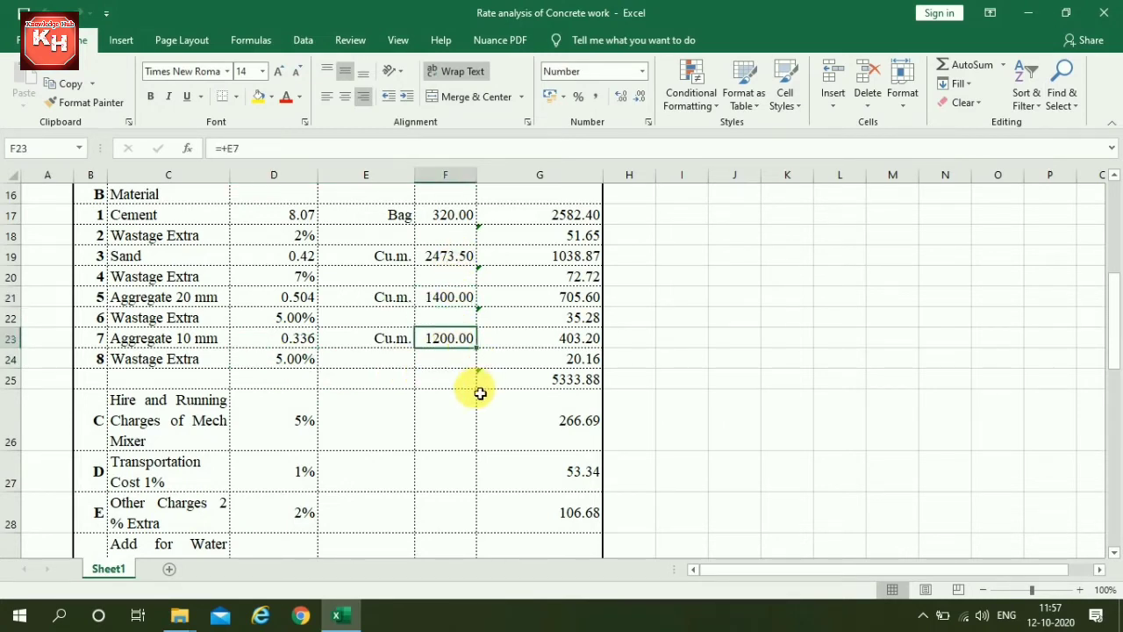
pyautogui.scroll(-1, 480, 393)
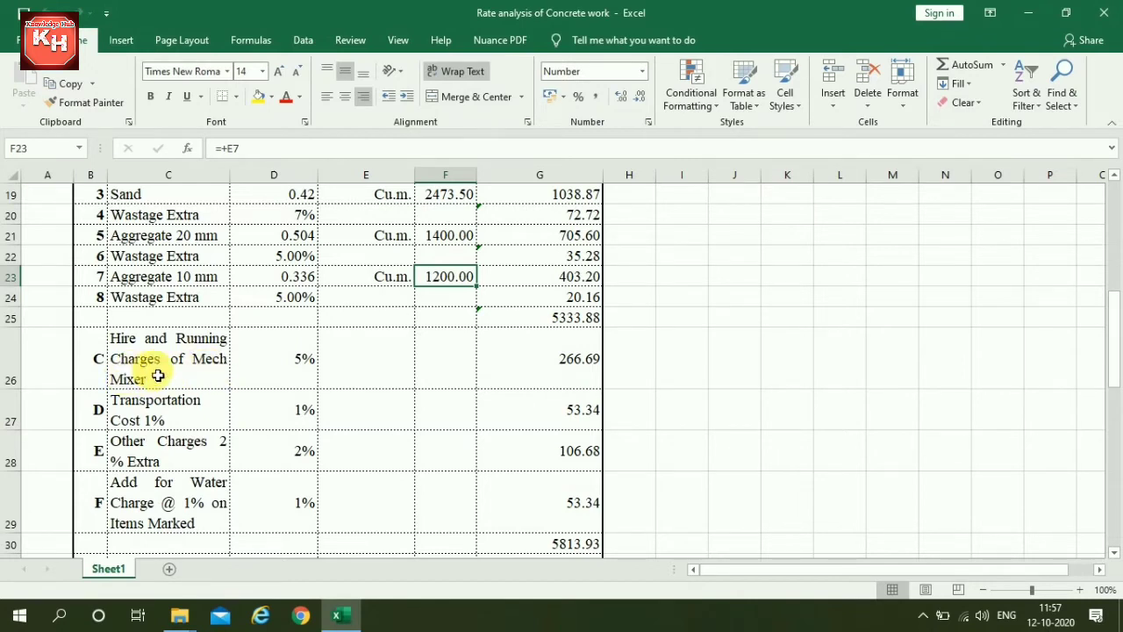
pyautogui.click(149, 363)
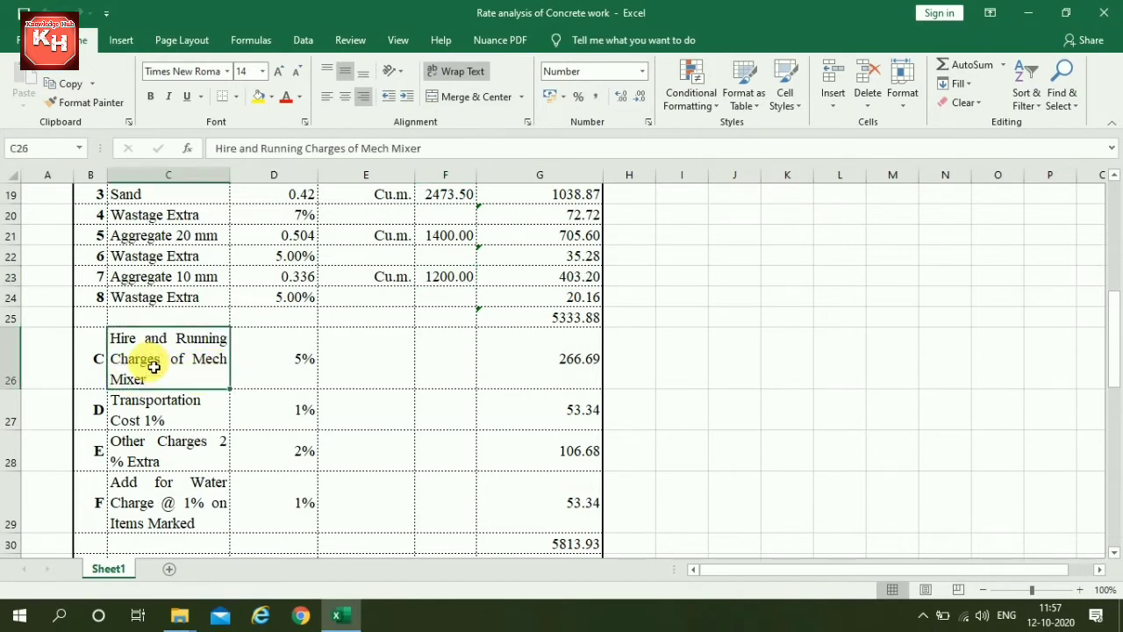
pyautogui.click(296, 373)
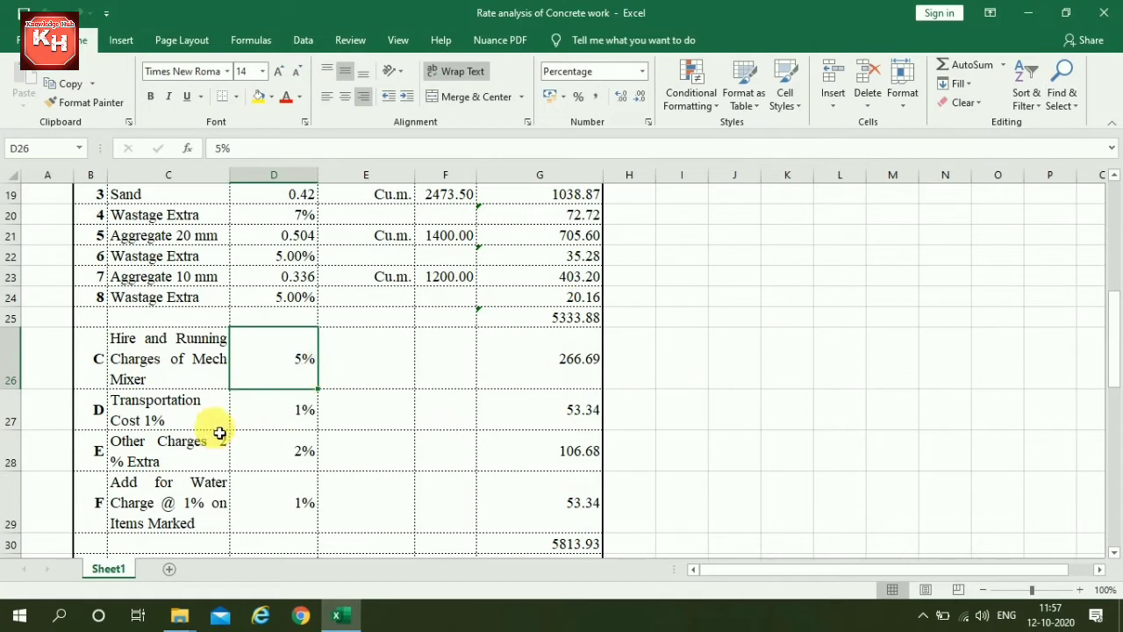
pyautogui.click(300, 410)
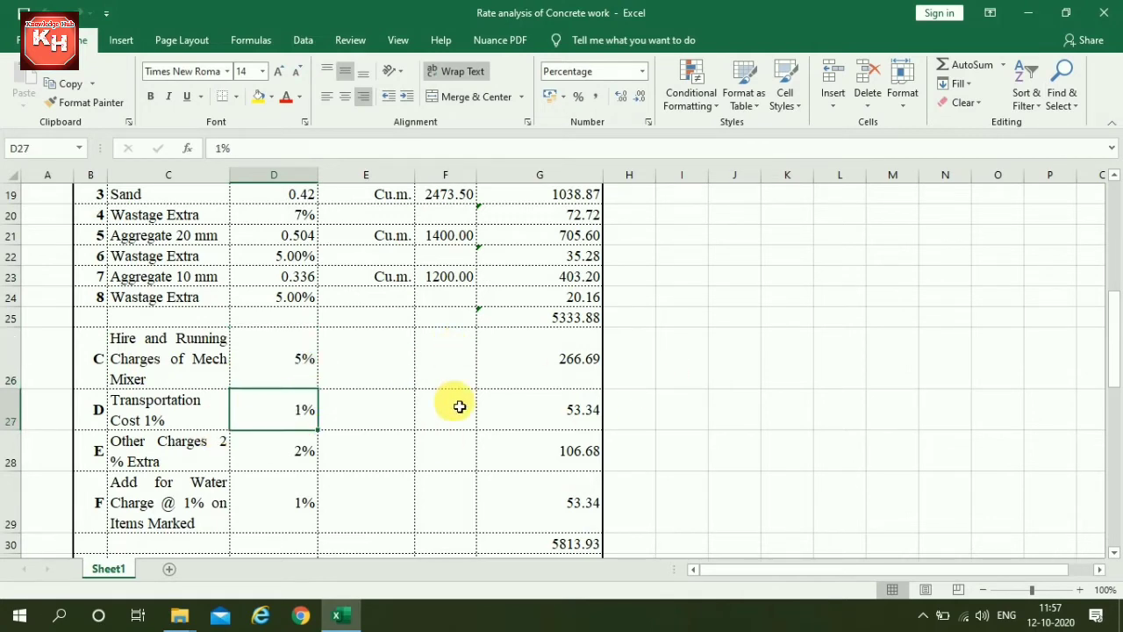
pyautogui.click(154, 455)
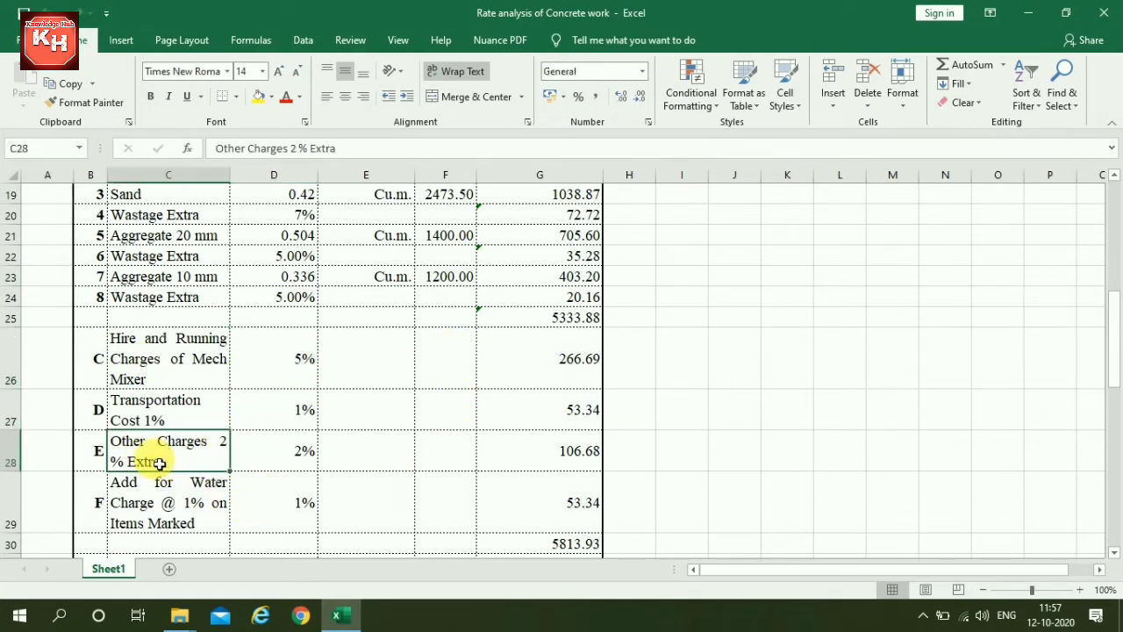
pyautogui.click(296, 452)
pyautogui.click(286, 509)
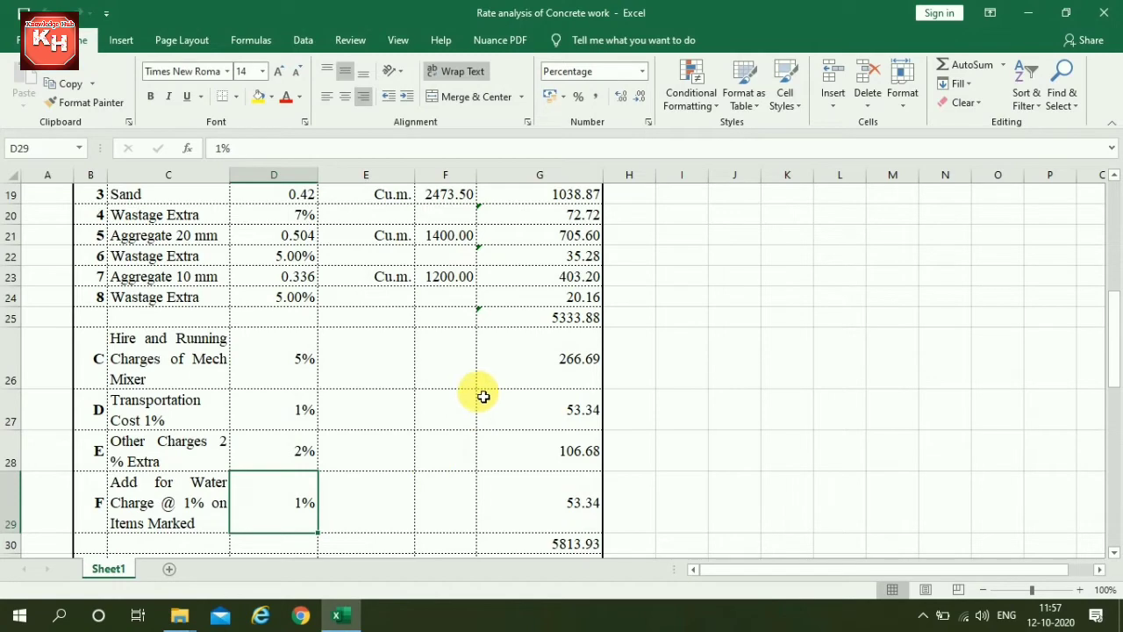
pyautogui.scroll(-1, 479, 394)
pyautogui.click(561, 441)
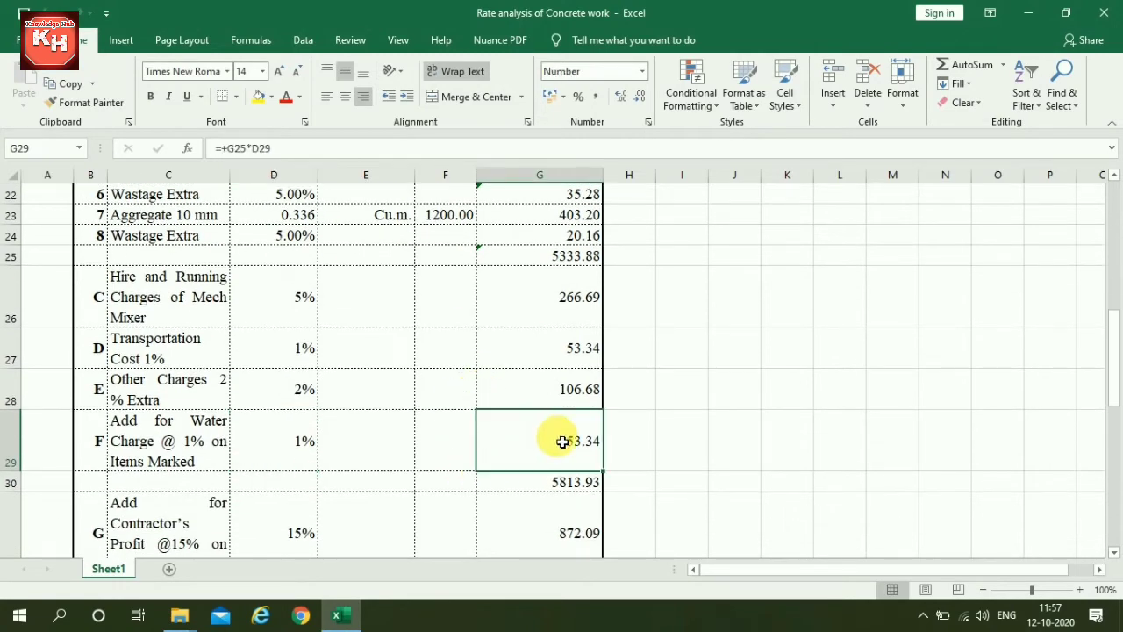
pyautogui.click(575, 484)
pyautogui.scroll(-1, 447, 431)
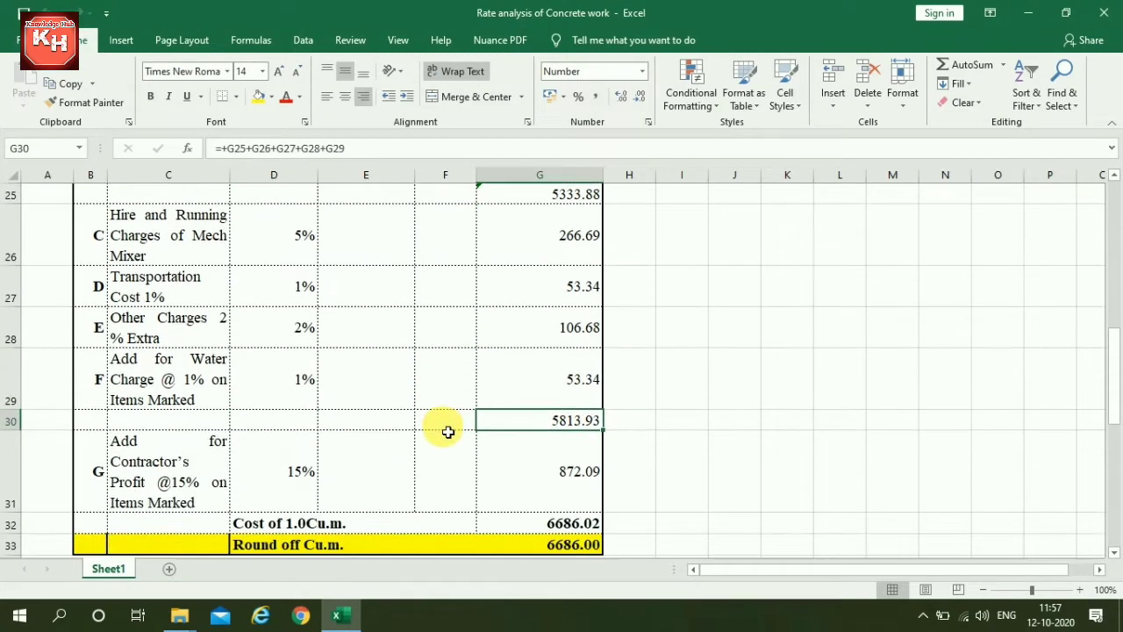
pyautogui.click(176, 459)
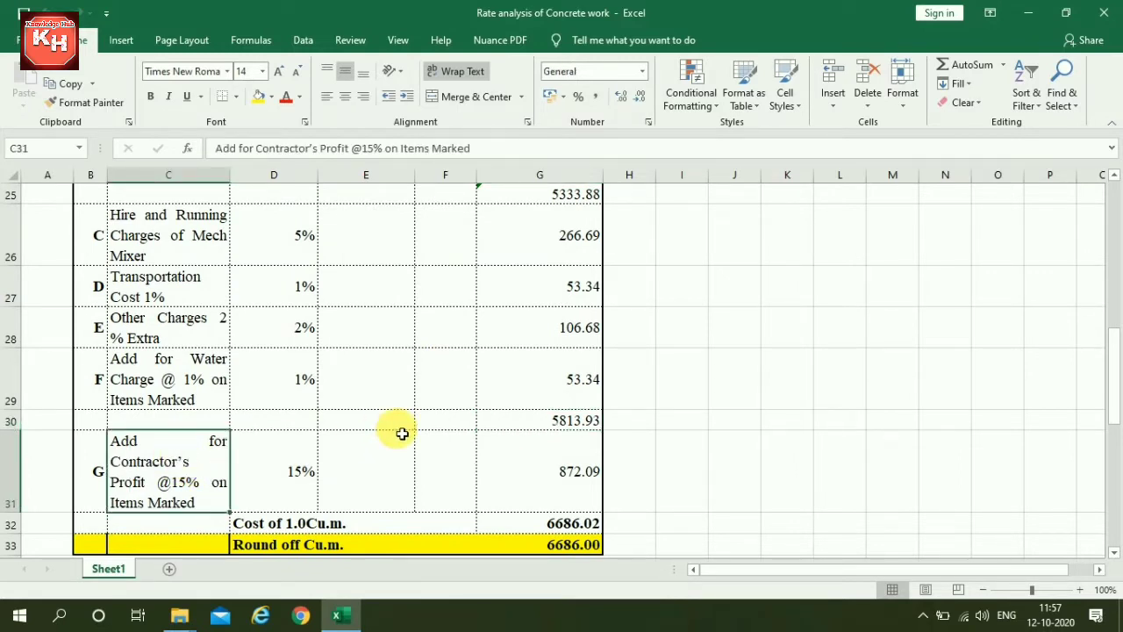
pyautogui.click(279, 474)
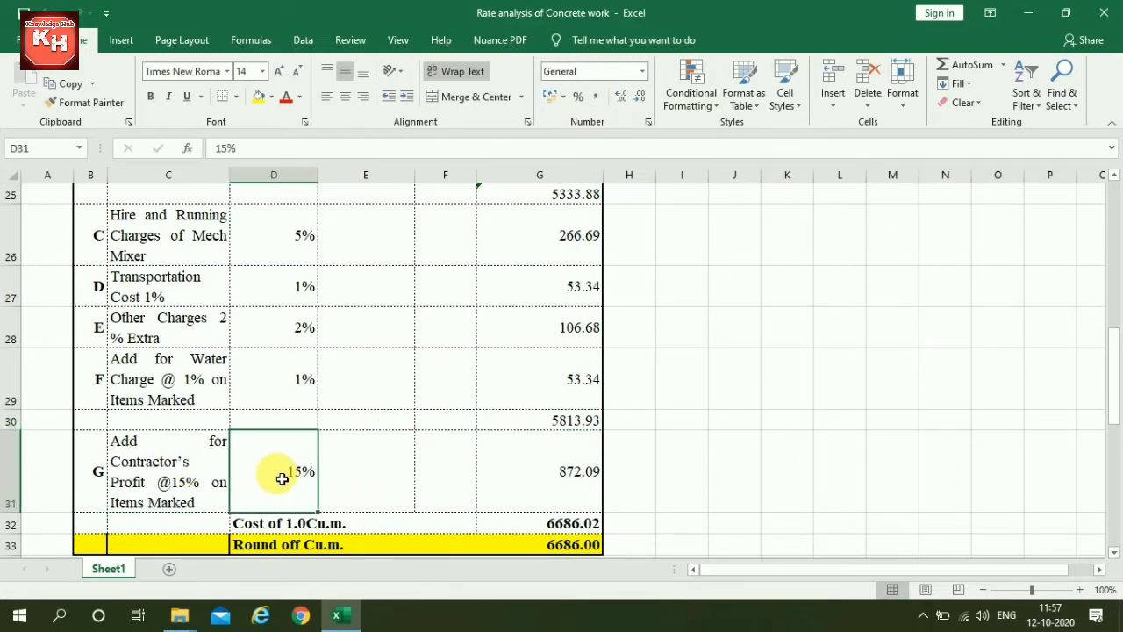
pyautogui.click(572, 473)
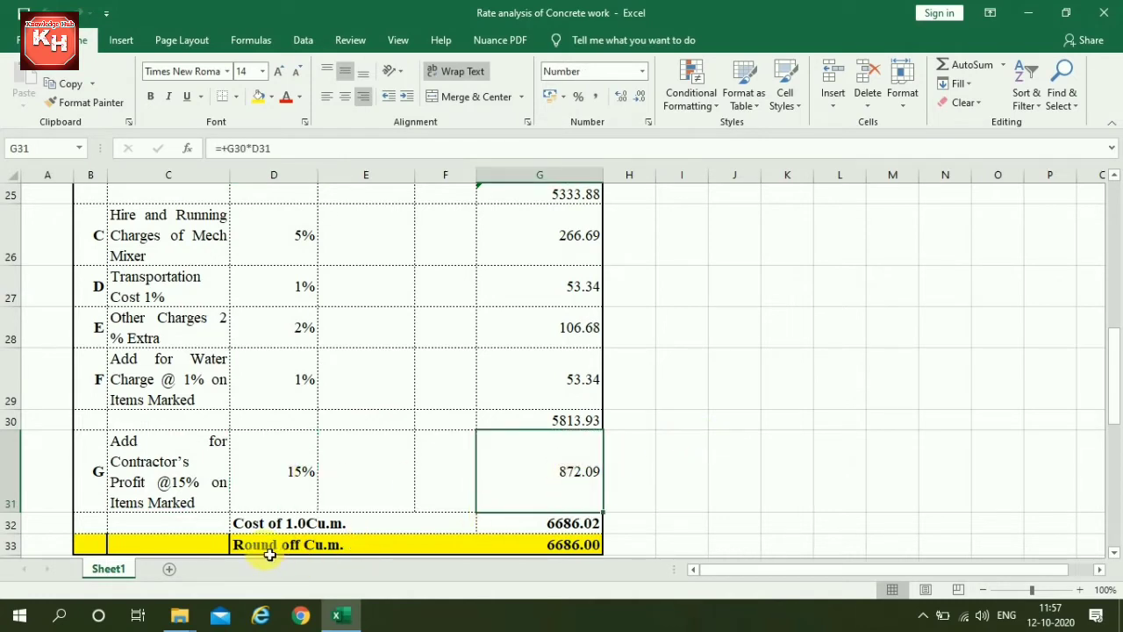
pyautogui.click(261, 526)
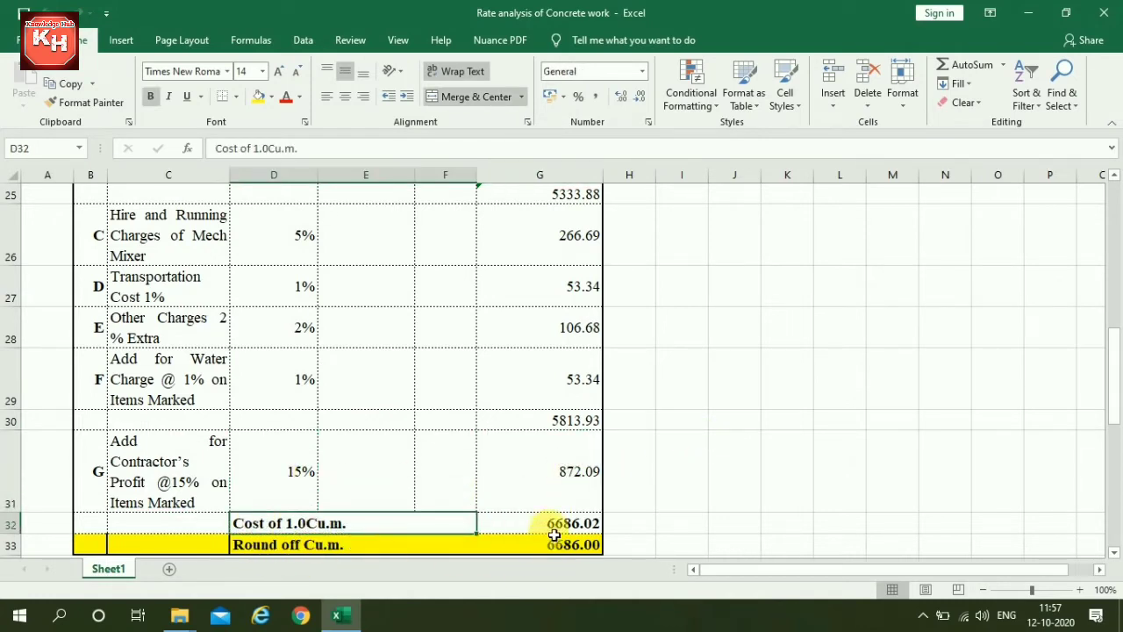
pyautogui.click(553, 526)
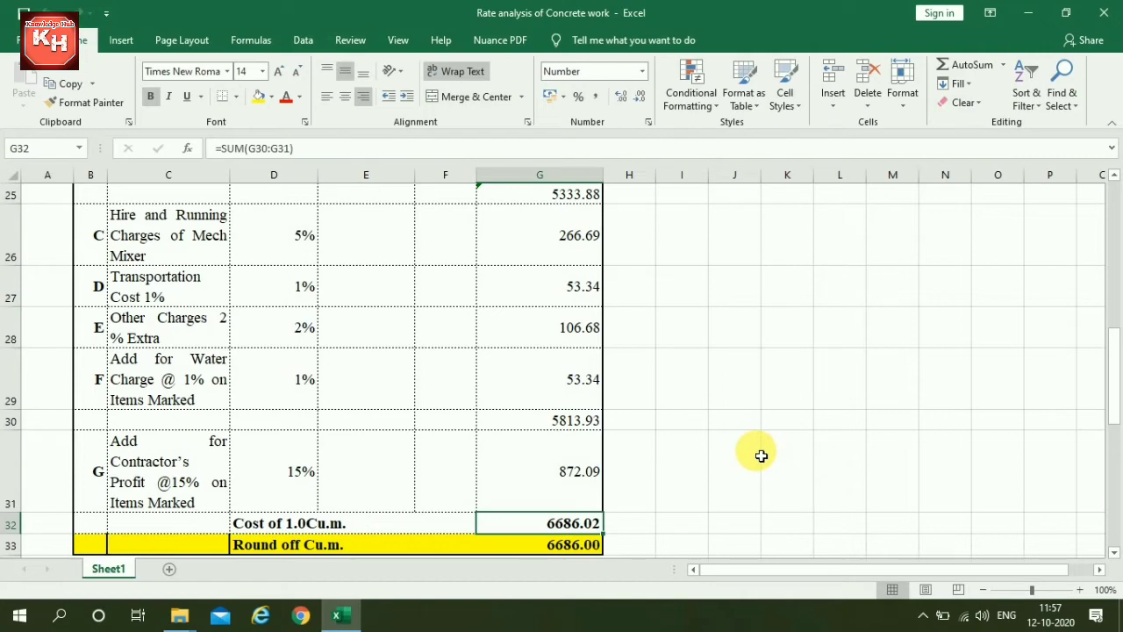
pyautogui.click(556, 544)
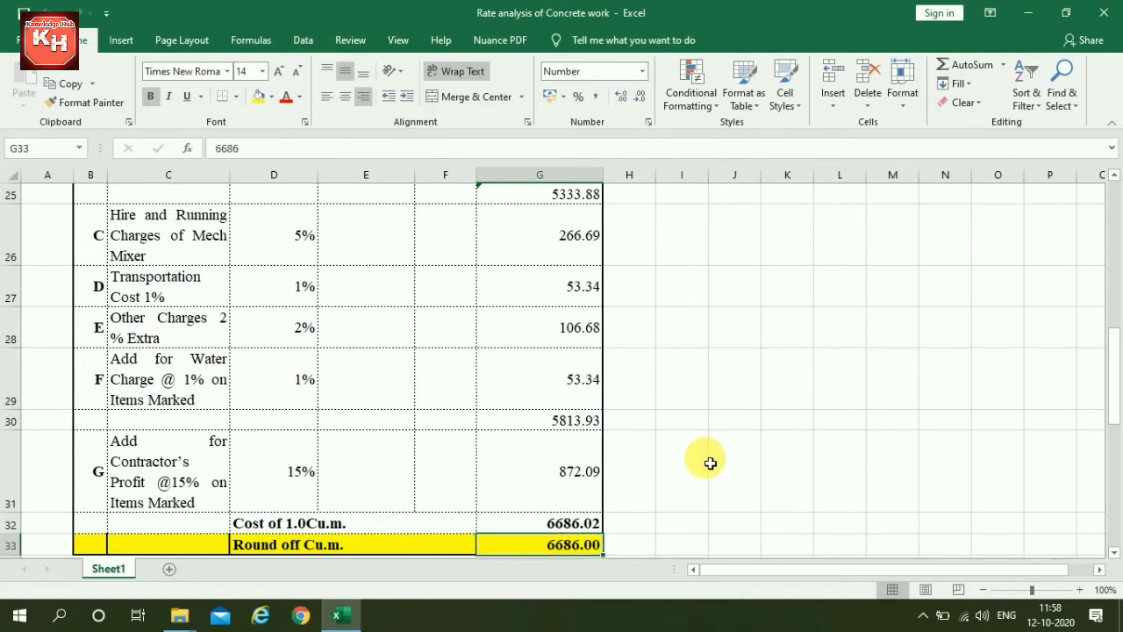
pyautogui.scroll(3, 704, 465)
pyautogui.scroll(2, 705, 468)
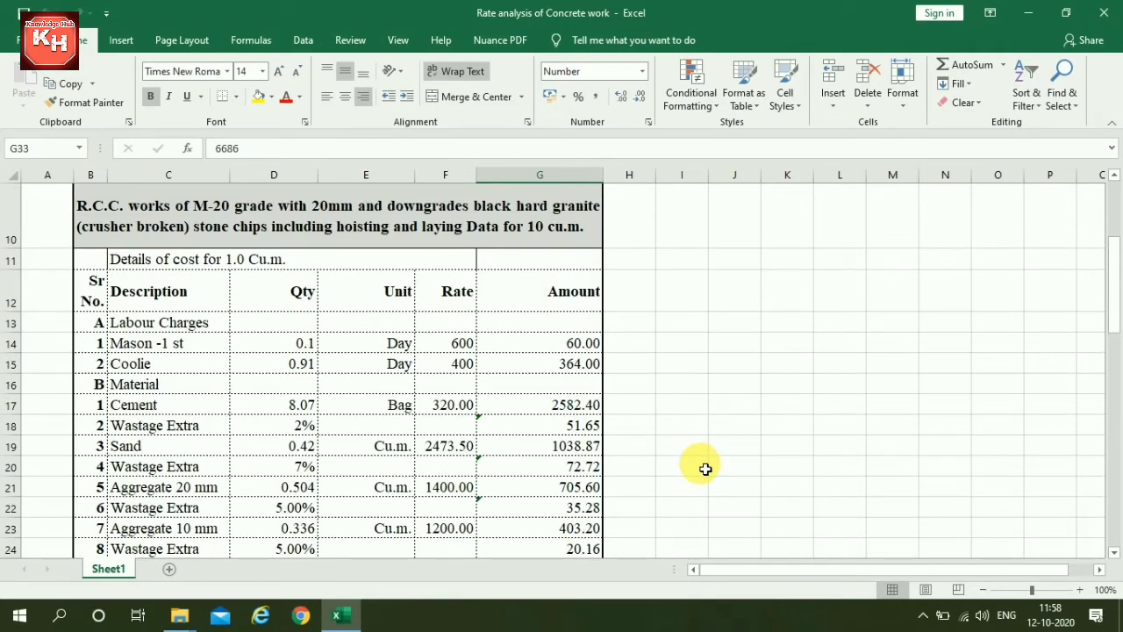
pyautogui.scroll(-2, 704, 469)
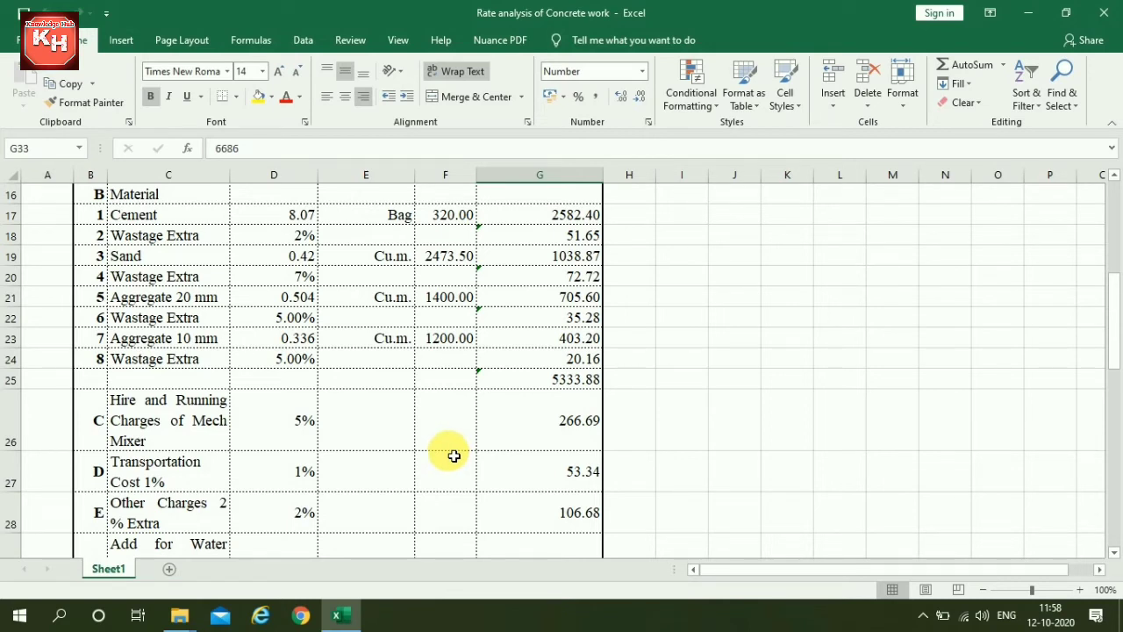
pyautogui.scroll(1, 453, 455)
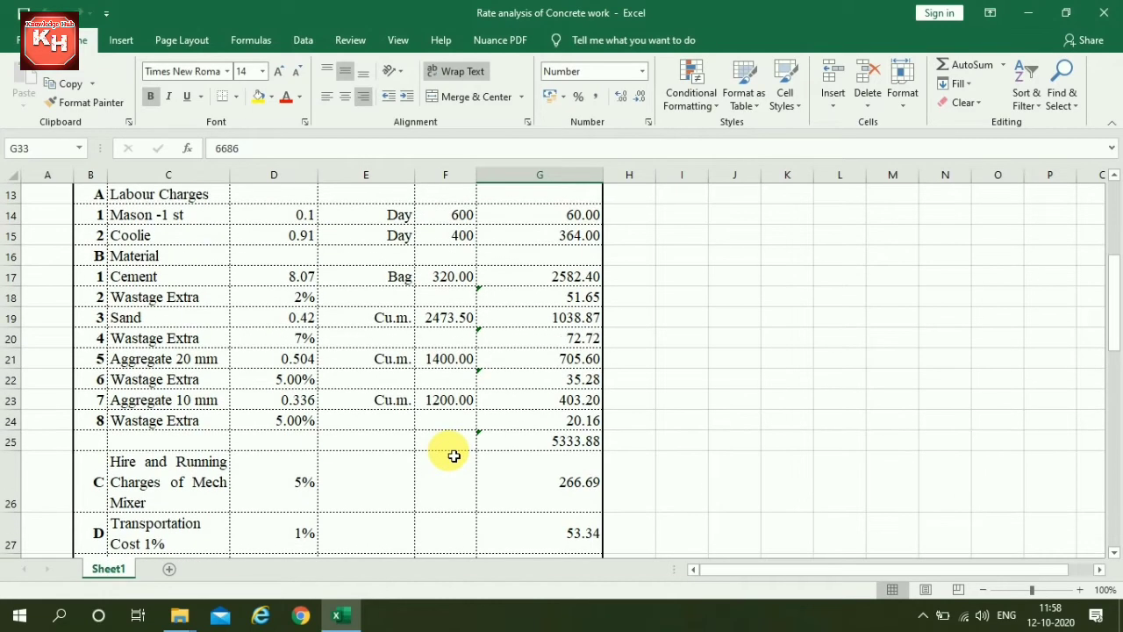
pyautogui.scroll(1, 454, 456)
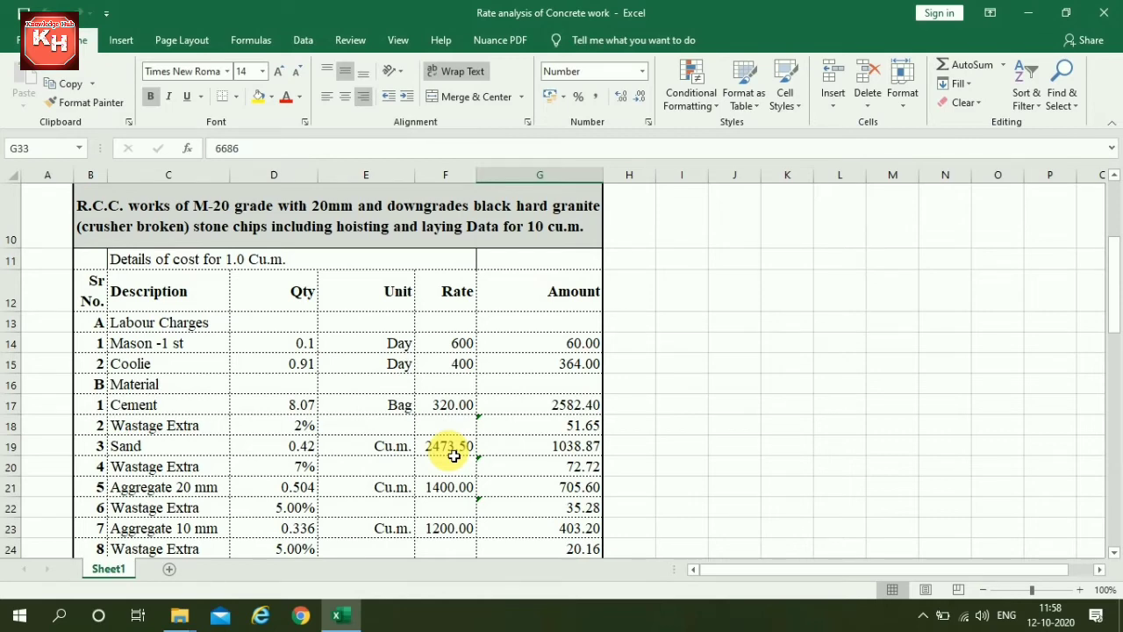
pyautogui.scroll(-2, 457, 452)
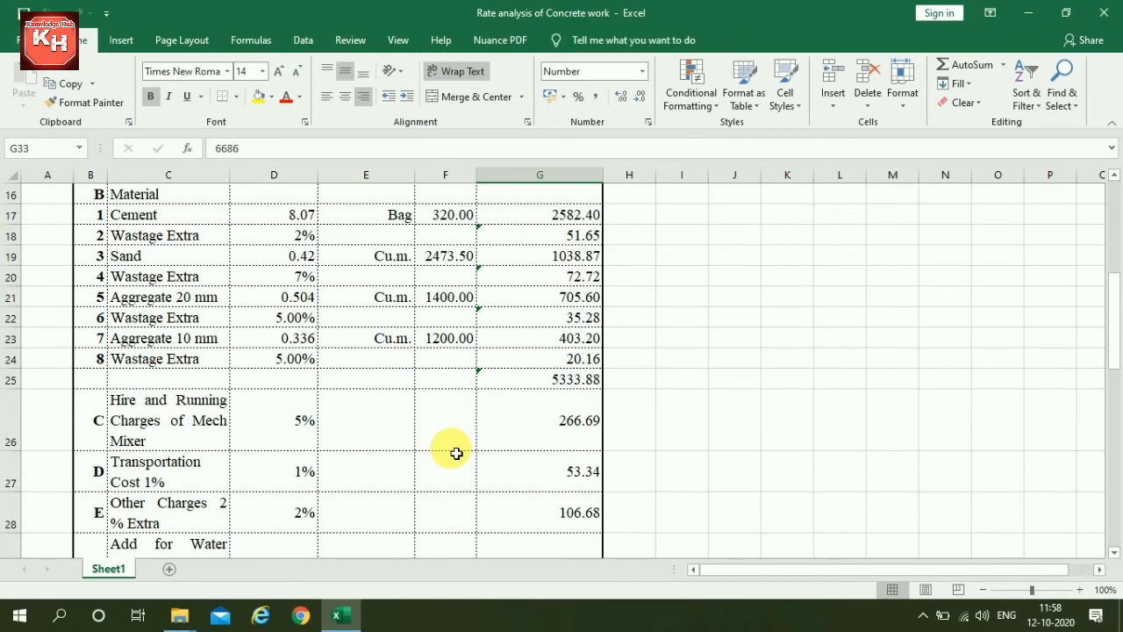
pyautogui.scroll(-3, 457, 452)
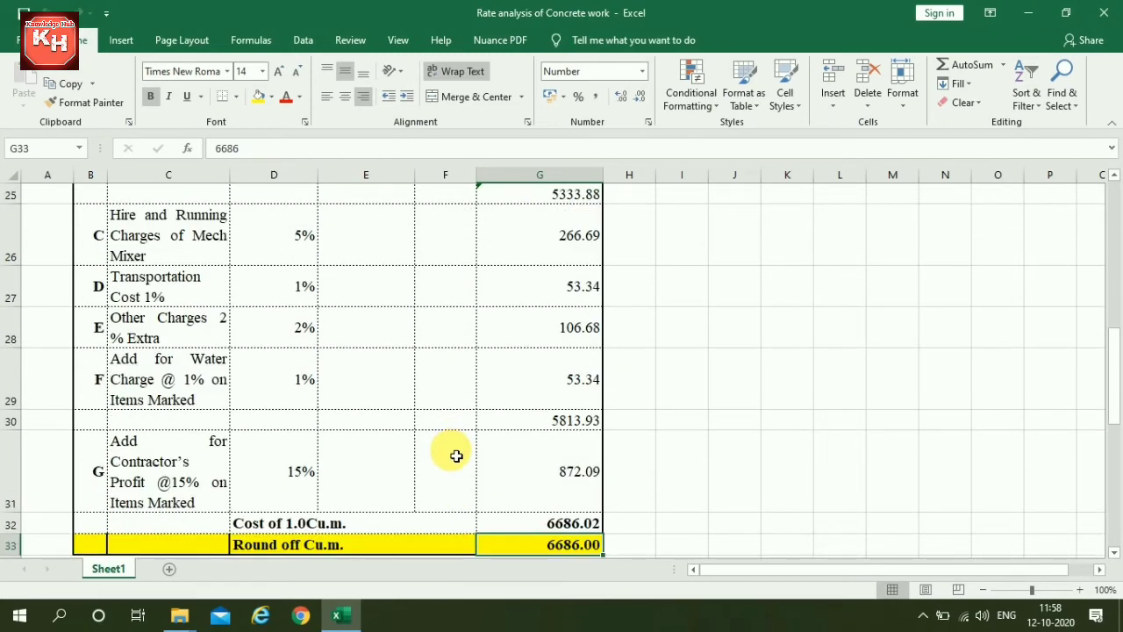
# - Scroll through the material notes down to the 52–54% voids and 1.54 wet-to-dry factor rows
pyautogui.scroll(-1, 457, 455)
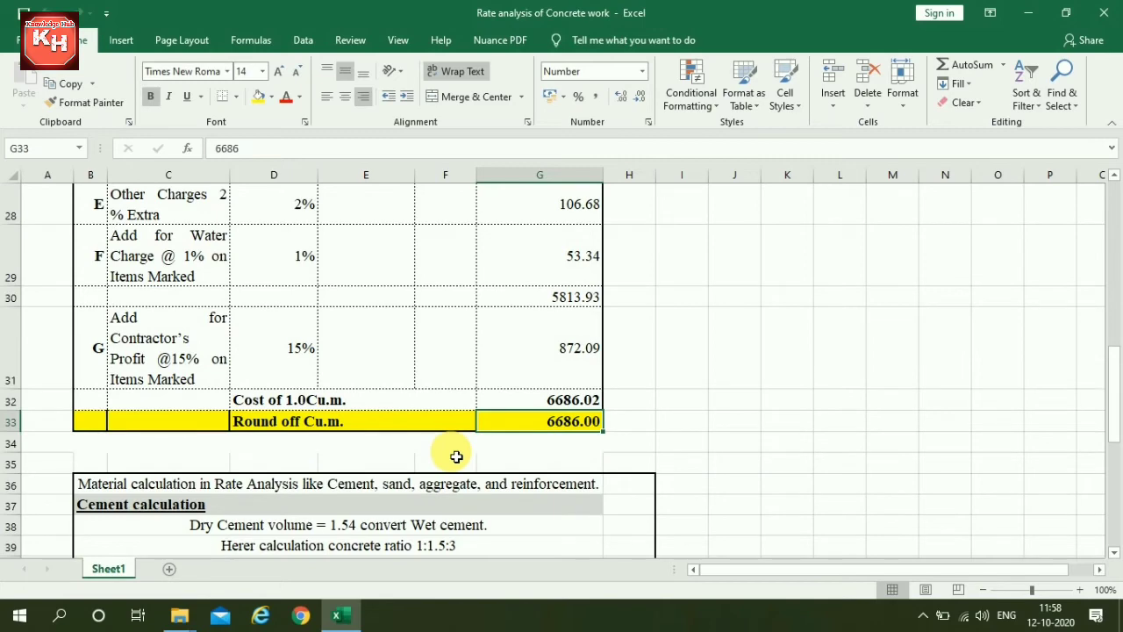
pyautogui.scroll(-3, 457, 456)
pyautogui.scroll(-1, 457, 456)
pyautogui.scroll(-2, 456, 457)
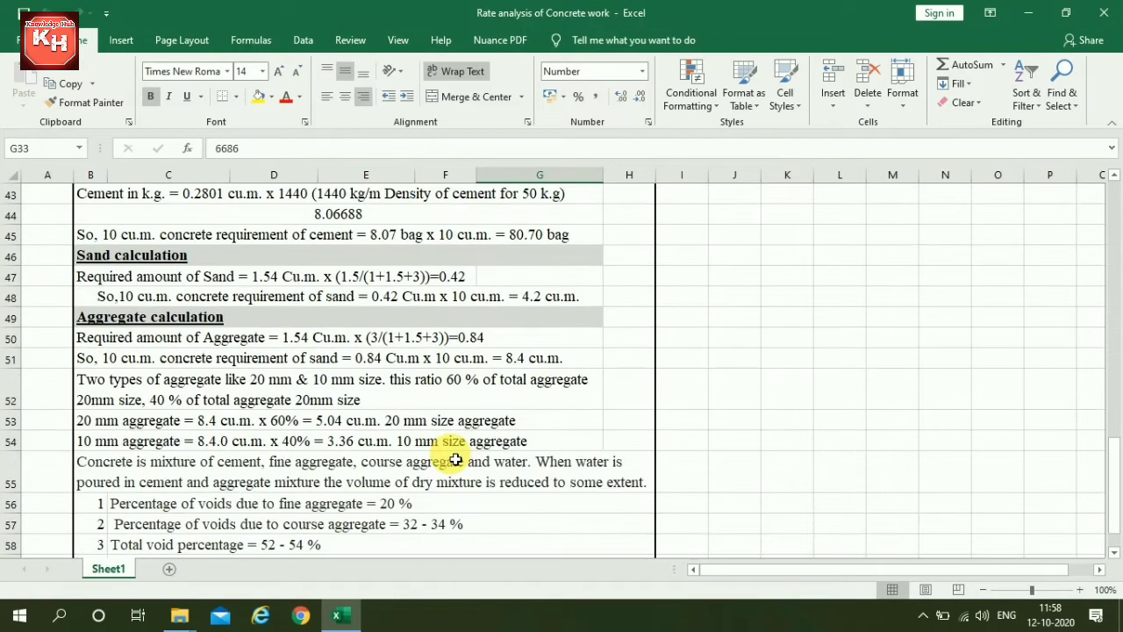
pyautogui.scroll(-1, 455, 460)
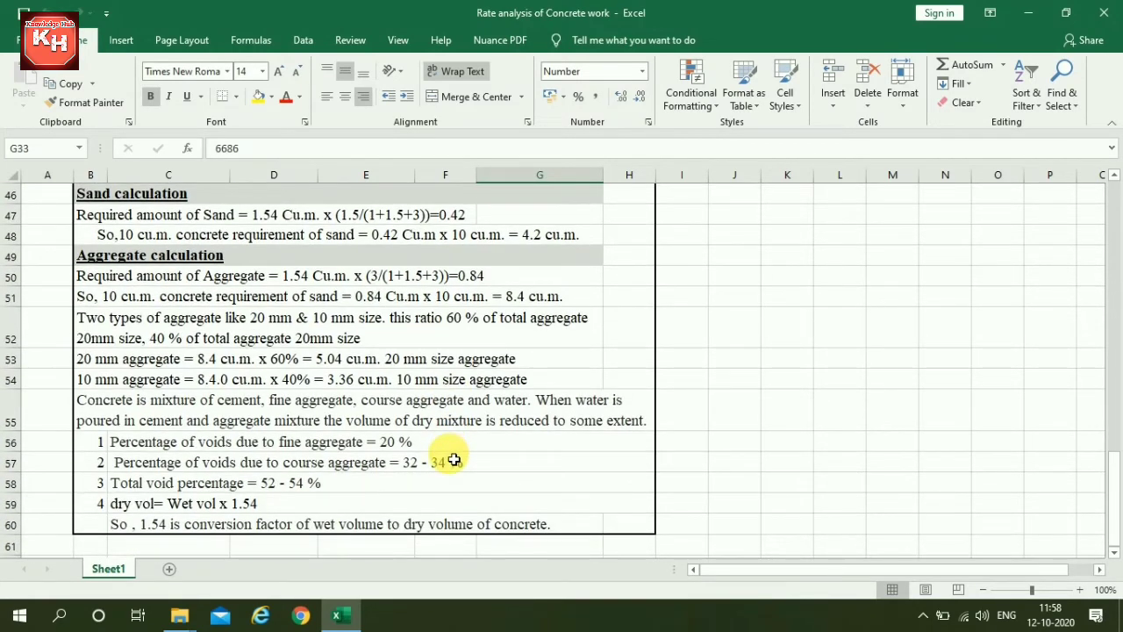
pyautogui.scroll(-2, 449, 458)
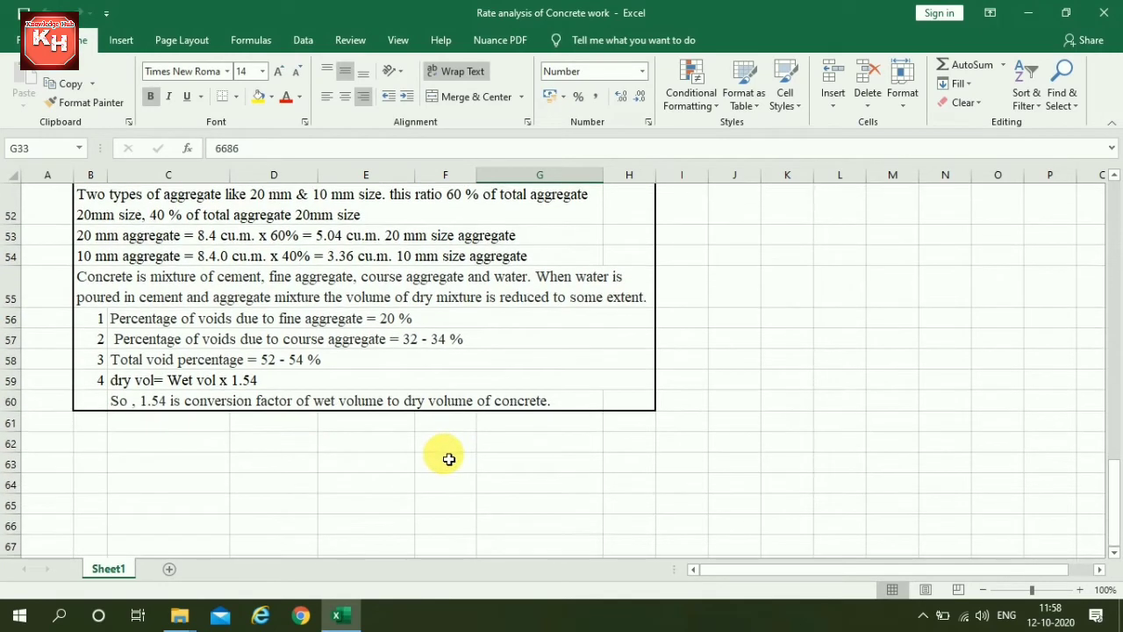
pyautogui.scroll(1, 448, 458)
pyautogui.scroll(1, 449, 459)
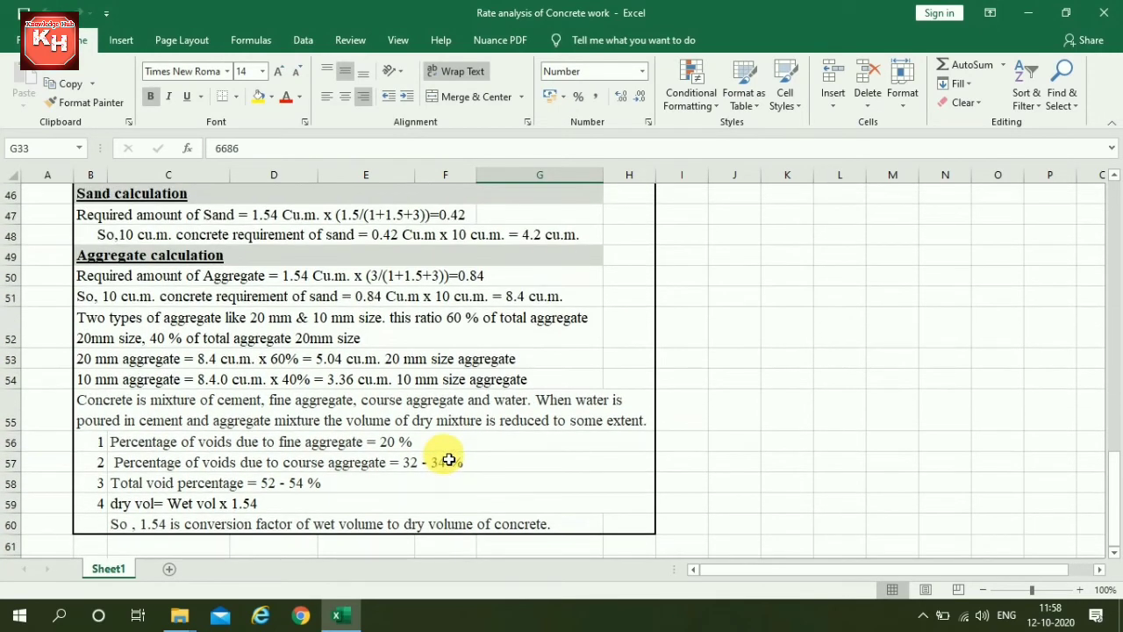
pyautogui.scroll(-1, 449, 460)
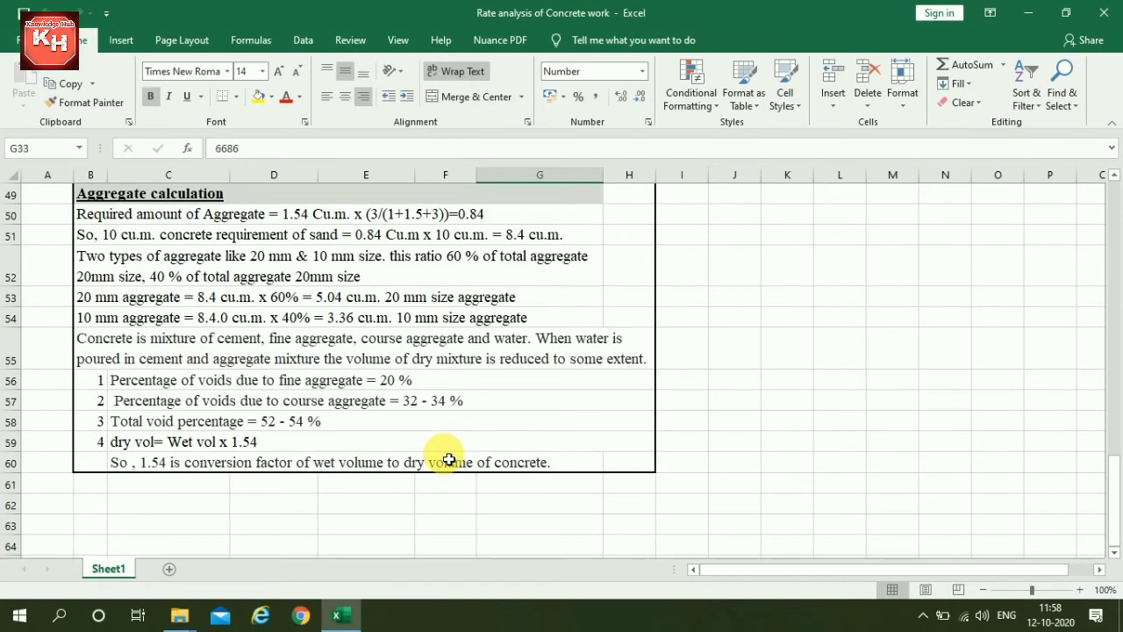